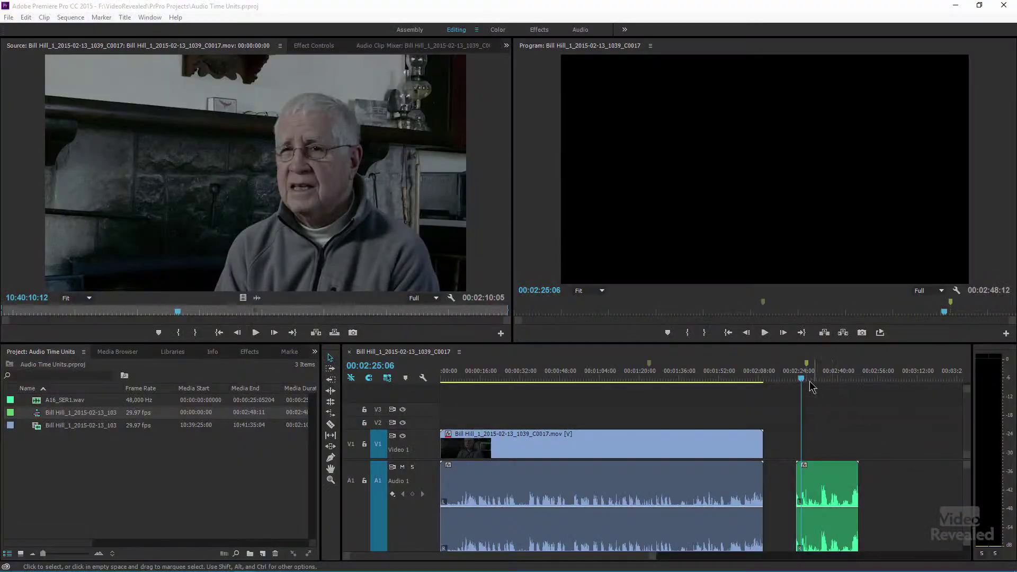
# Step: Play the green A16_SER1.wav clip on the timeline from 00:02:25:06 to listen for the click near the marker
pyautogui.click(814, 386)
pyautogui.press('=')
pyautogui.press('=')
pyautogui.press('=')
pyautogui.press('=')
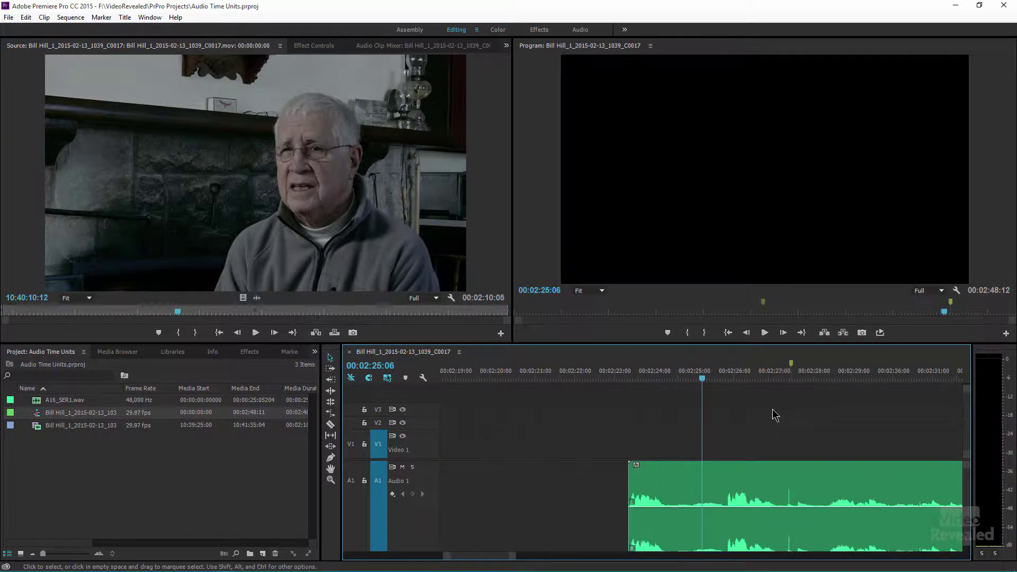
pyautogui.scroll(-2, 773, 412)
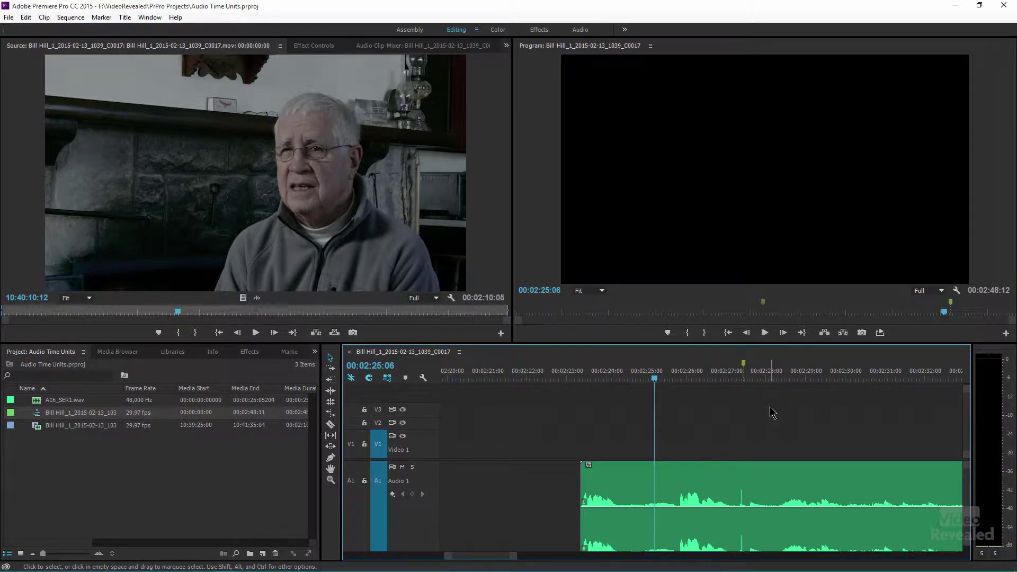
pyautogui.press('space')
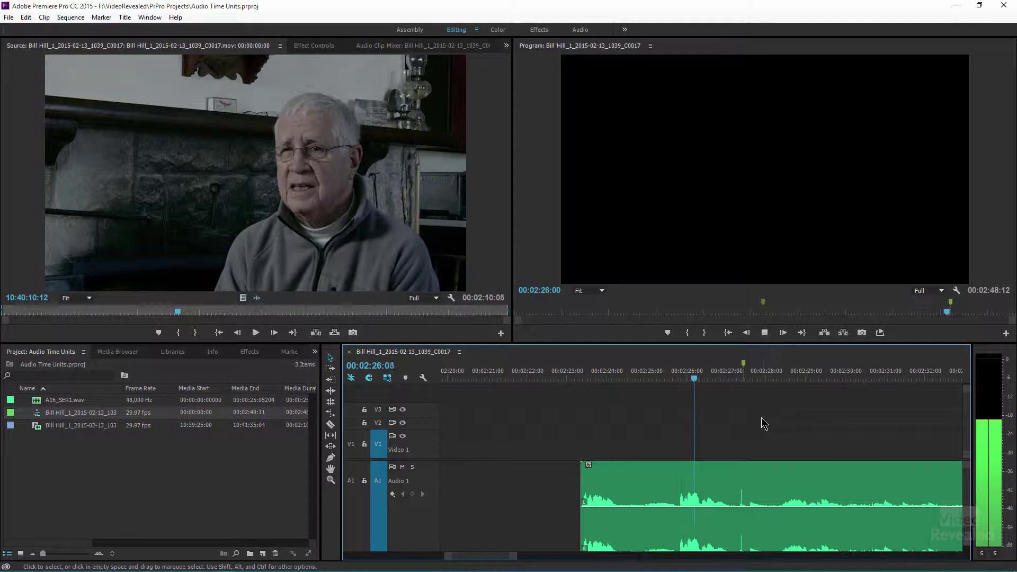
# Step: Park the playhead at 00:02:27:11 beside the click's spike and try to move it onto the spike in close-up
pyautogui.click(744, 381)
pyautogui.moveTo(743, 383)
pyautogui.mouseDown()
pyautogui.moveTo(726, 397)
pyautogui.moveTo(753, 407)
pyautogui.moveTo(731, 393)
pyautogui.moveTo(740, 382)
pyautogui.mouseUp()
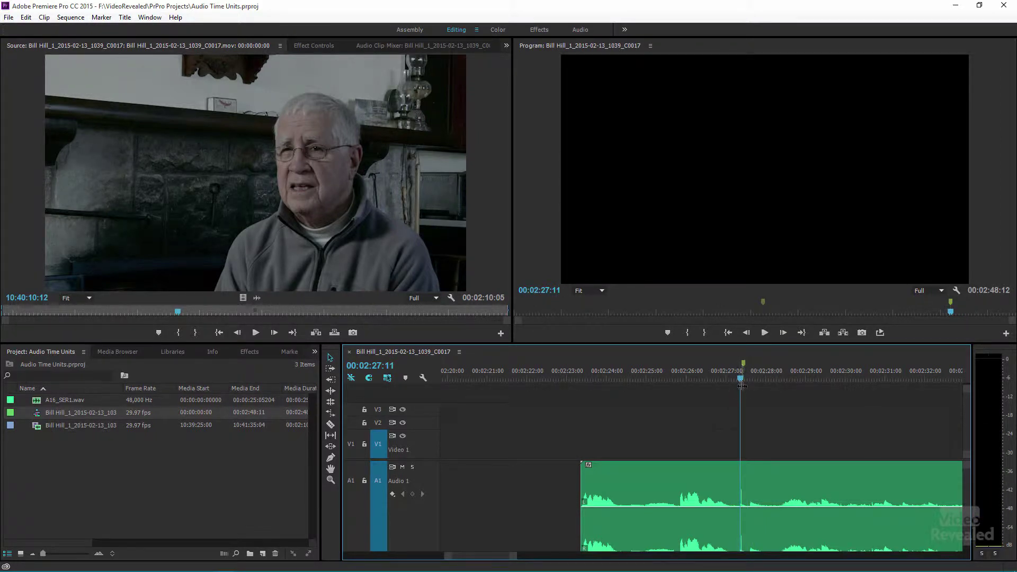
pyautogui.press('=')
pyautogui.press('=')
pyautogui.press('=')
pyautogui.press('=')
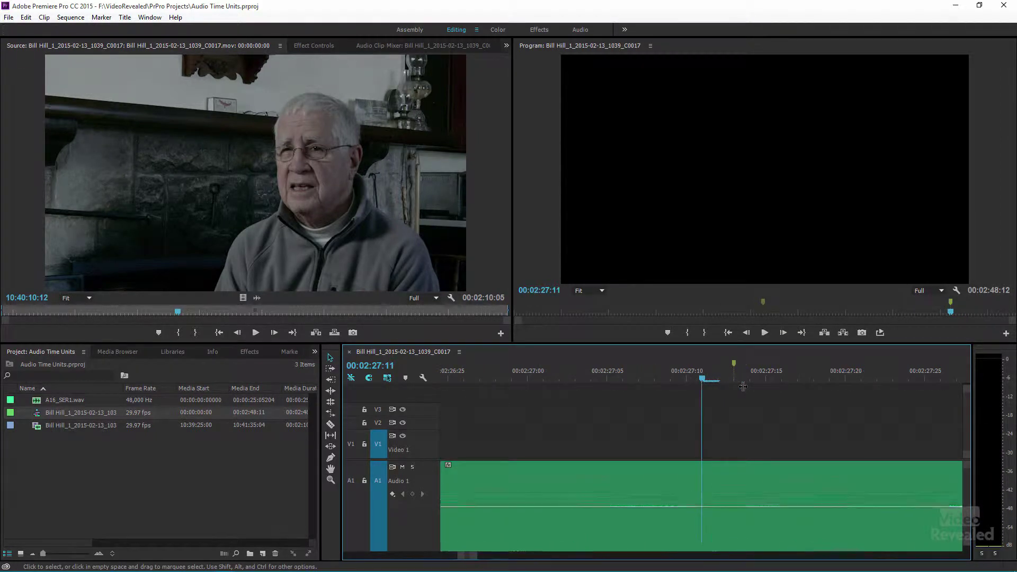
pyautogui.moveTo(705, 386)
pyautogui.mouseDown()
pyautogui.moveTo(726, 384)
pyautogui.moveTo(703, 391)
pyautogui.mouseUp()
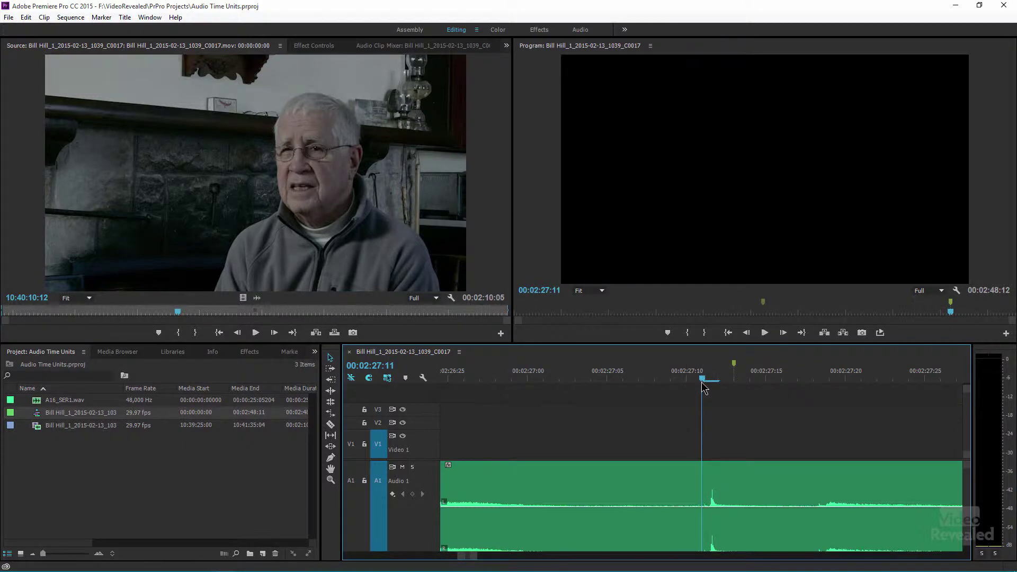
pyautogui.moveTo(708, 383)
pyautogui.mouseDown()
pyautogui.moveTo(721, 382)
pyautogui.moveTo(703, 388)
pyautogui.mouseUp()
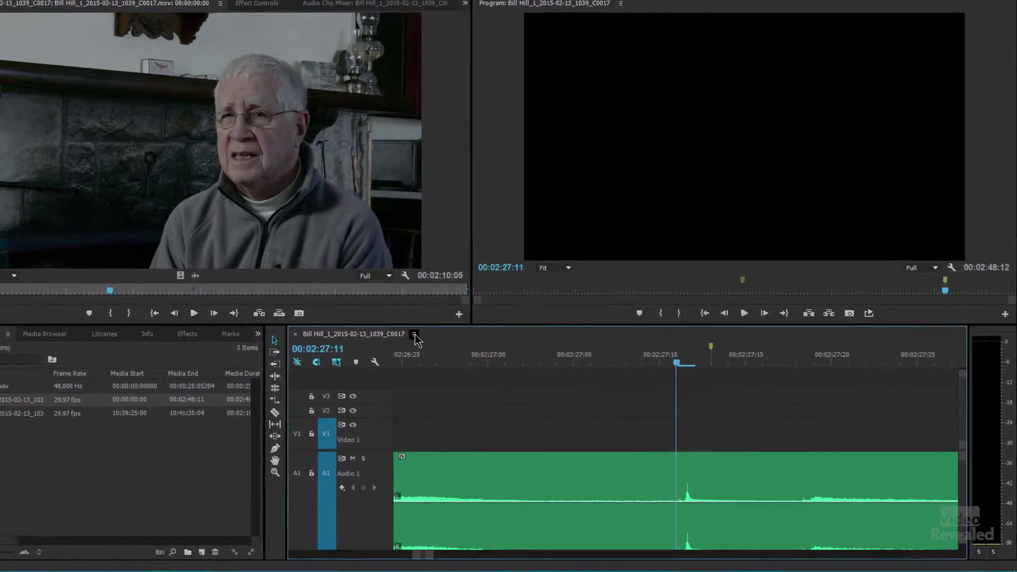
# Step: Turn off Rectified Audio Waveforms for the timeline
pyautogui.click(459, 352)
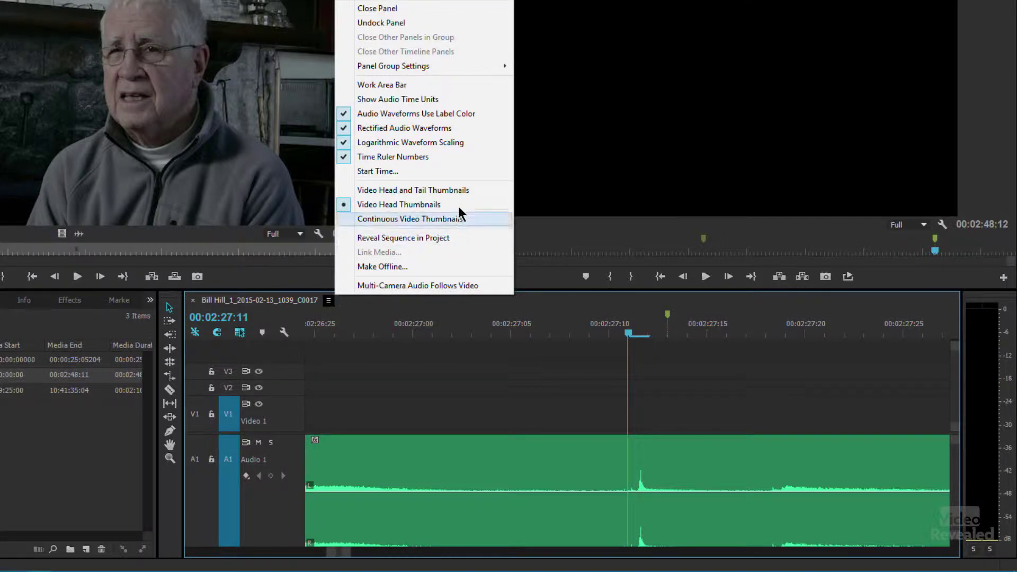
pyautogui.click(406, 130)
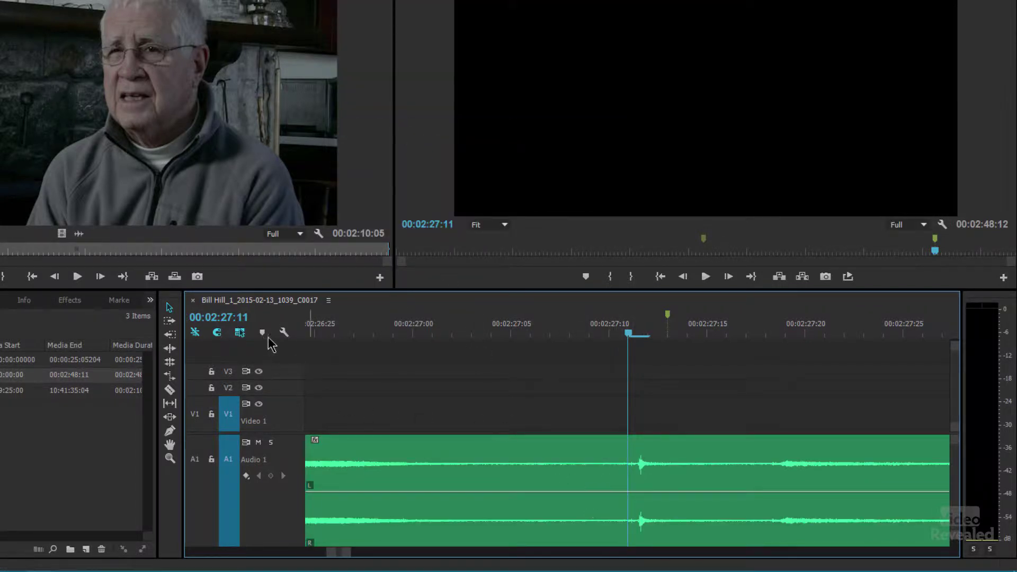
# Step: Switch Logarithmic Waveform Scaling off and back on to compare how the click is drawn
pyautogui.click(328, 300)
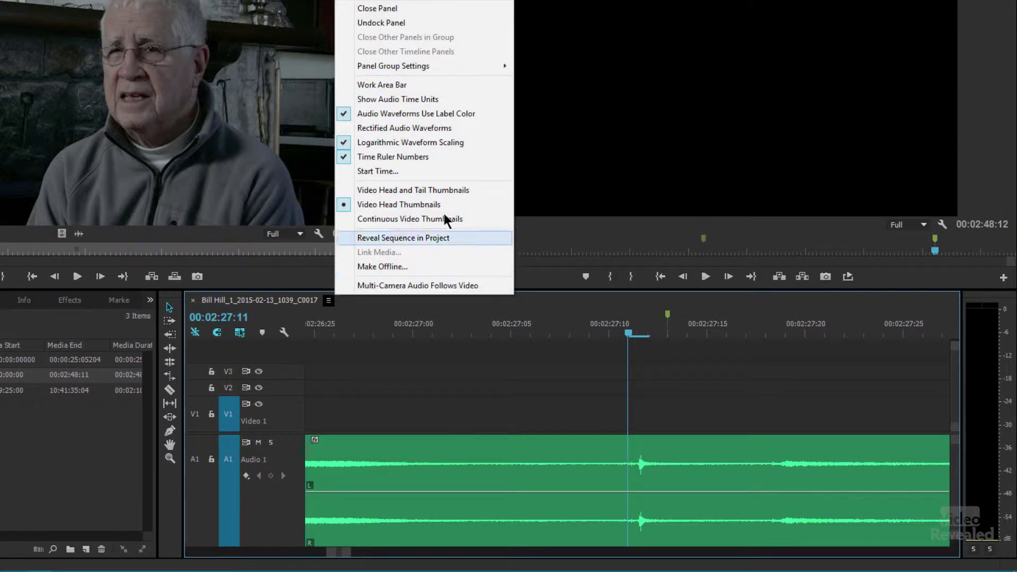
pyautogui.click(467, 141)
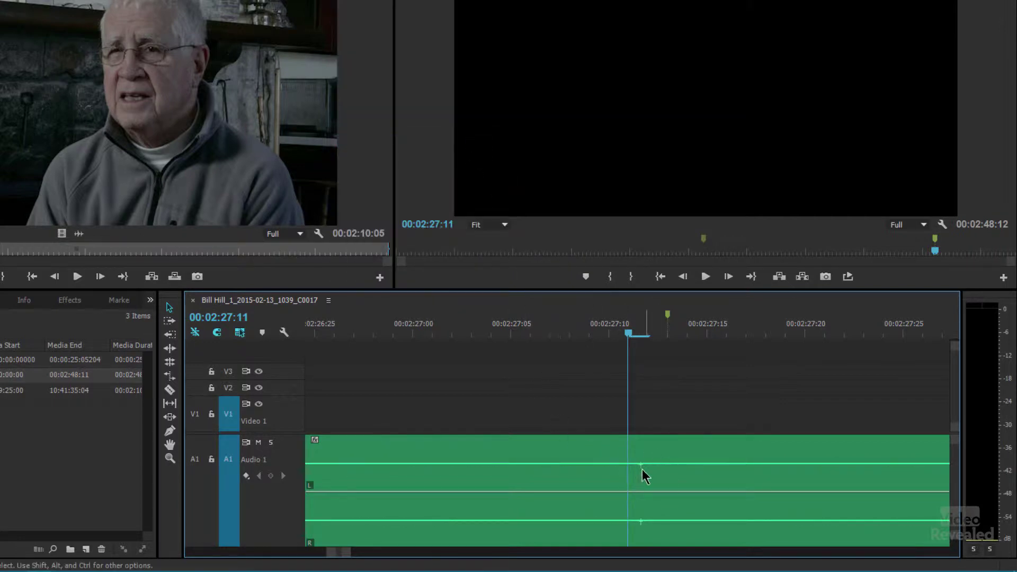
pyautogui.click(327, 301)
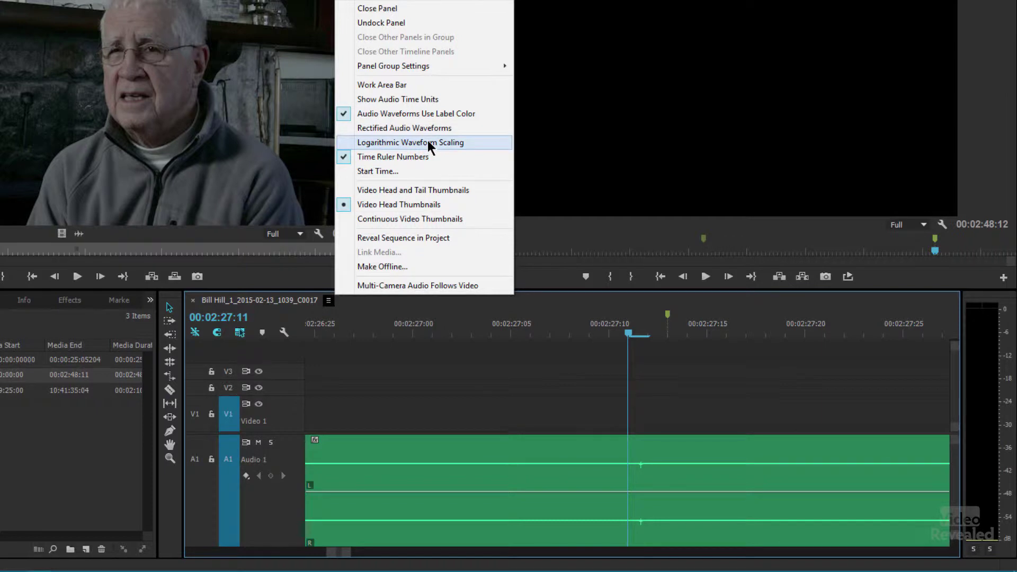
pyautogui.click(423, 141)
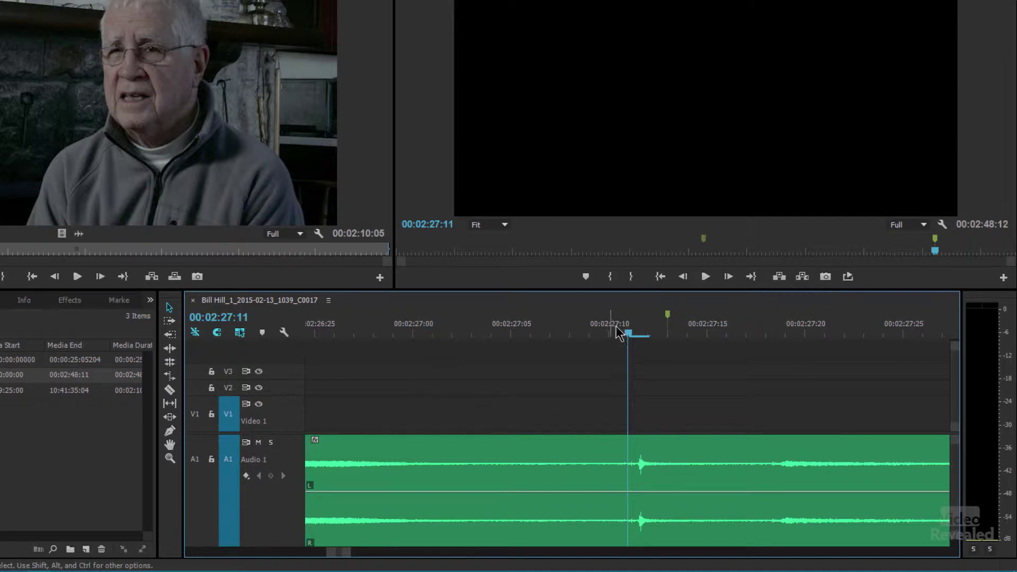
# Step: Show audio time units in the timeline and place the playhead on the click's spike at 00:02:27:25848
pyautogui.moveTo(638, 336)
pyautogui.mouseDown()
pyautogui.moveTo(669, 334)
pyautogui.moveTo(629, 336)
pyautogui.mouseUp()
pyautogui.click(328, 300)
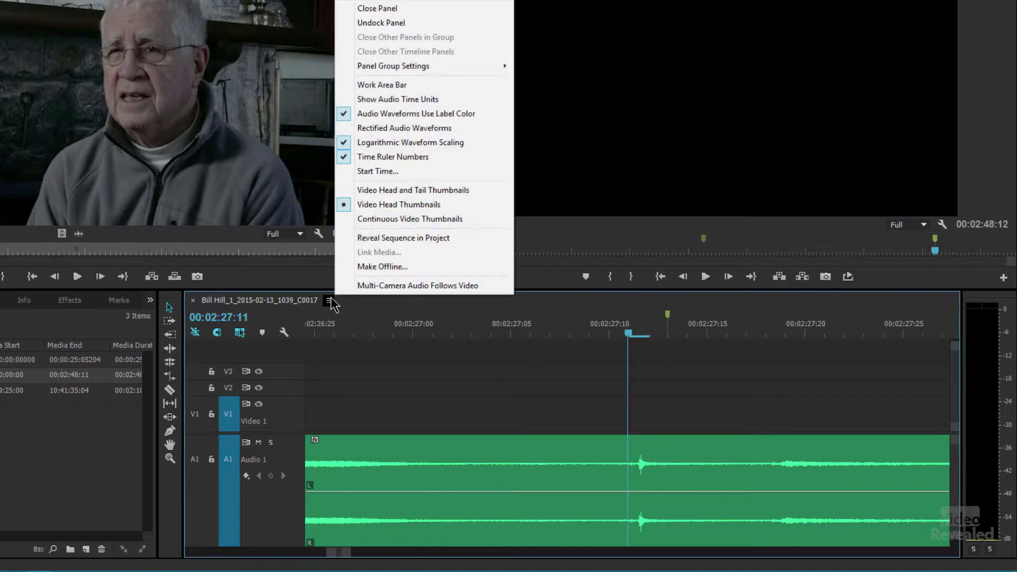
pyautogui.click(449, 102)
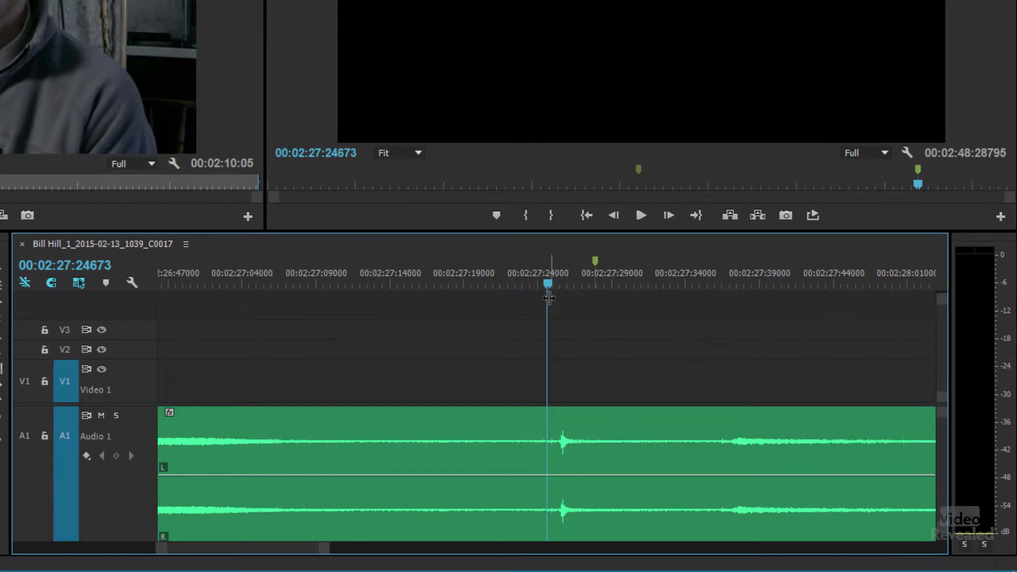
pyautogui.moveTo(547, 284); pyautogui.dragTo(565, 285)
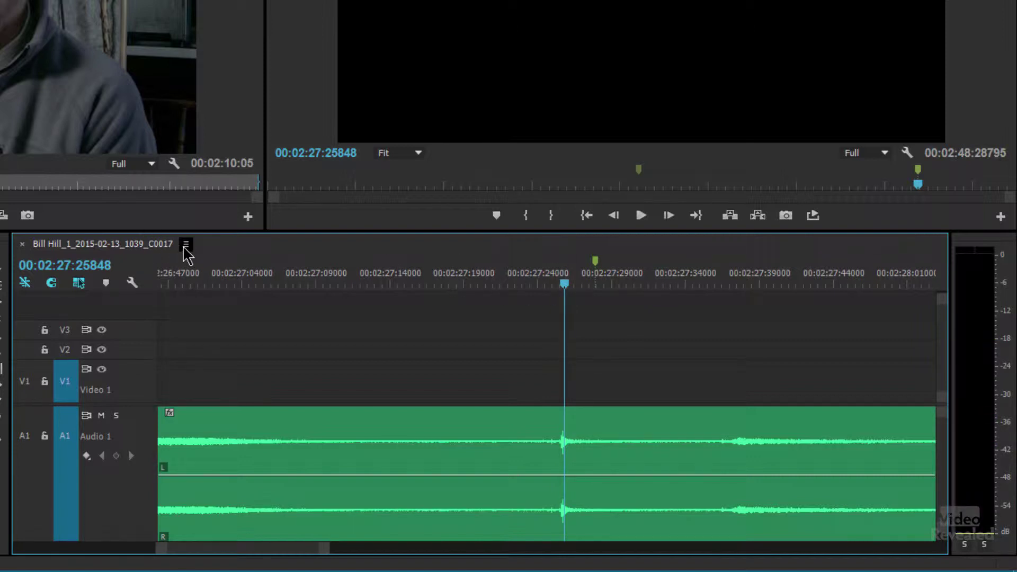
# Step: Maximize the timeline panel and enlarge the Audio 1 track so both channel waveforms are shown in full height
pyautogui.press('`')
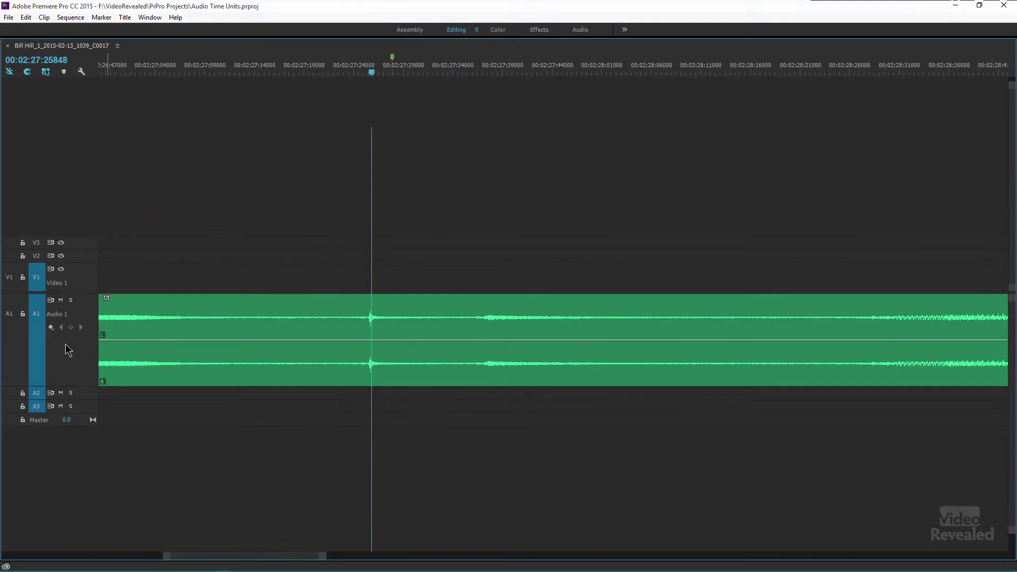
pyautogui.scroll(10, 69, 350)
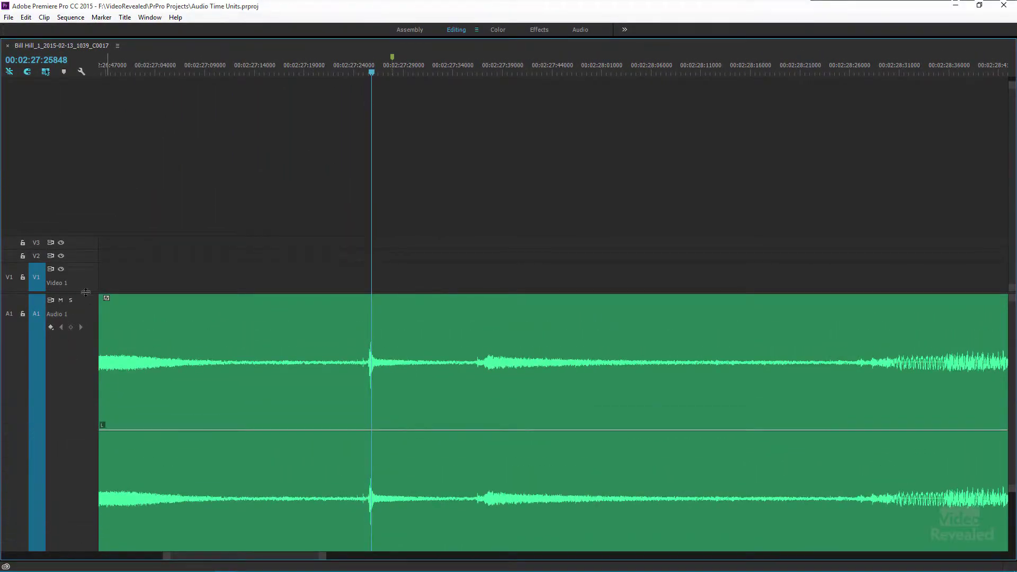
pyautogui.moveTo(86, 174); pyautogui.dragTo(79, 122)
pyautogui.scroll(2, 51, 244)
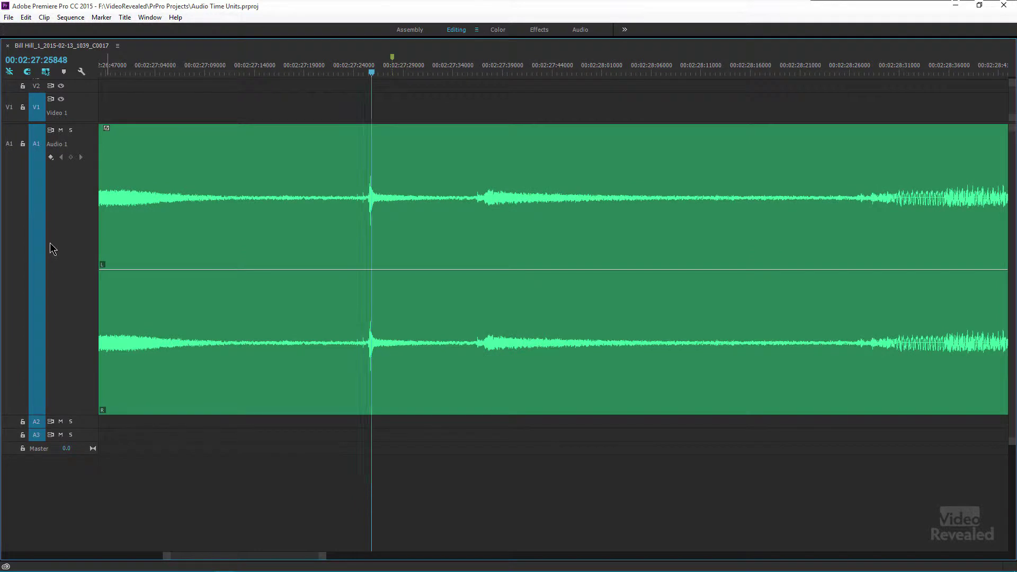
# Step: Move the playhead to 00:02:27:25605 within the click and magnify the waveform to individual audio samples
pyautogui.press('=')
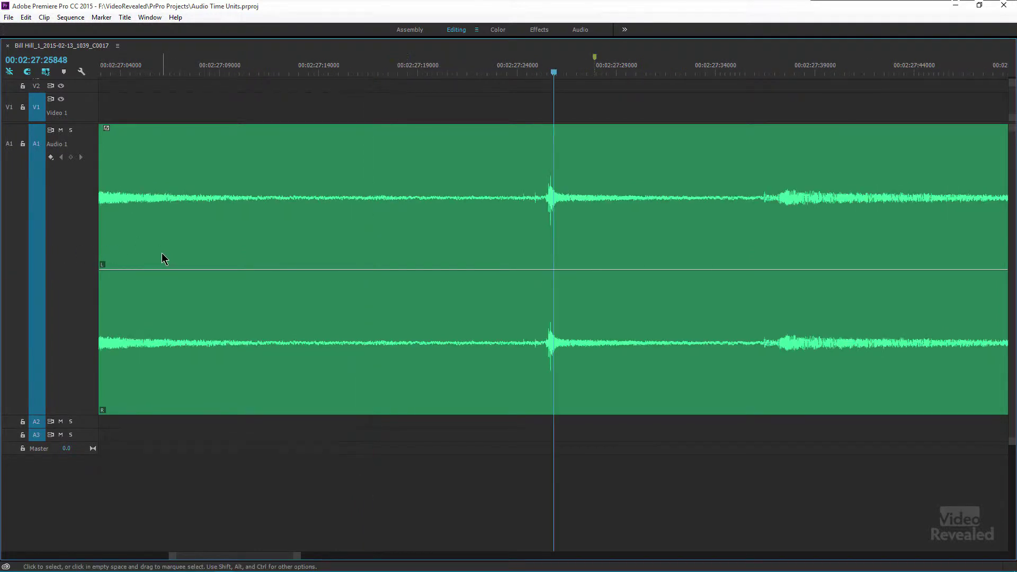
pyautogui.press('=')
pyautogui.press('=')
pyautogui.press('=')
pyautogui.press('=')
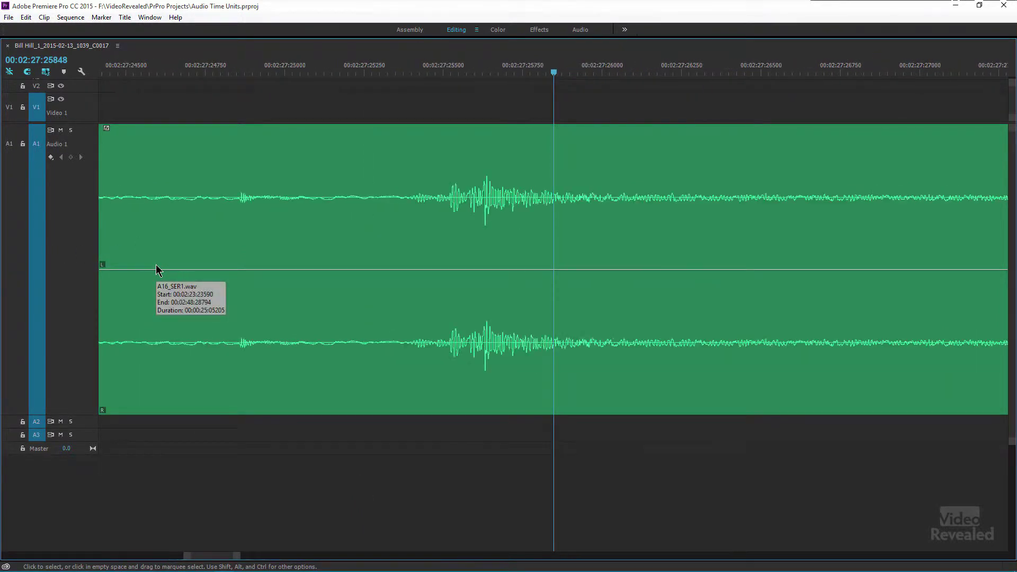
pyautogui.press('=')
pyautogui.moveTo(372, 77); pyautogui.dragTo(246, 78)
pyautogui.press('=')
pyautogui.press('=')
pyautogui.press('=')
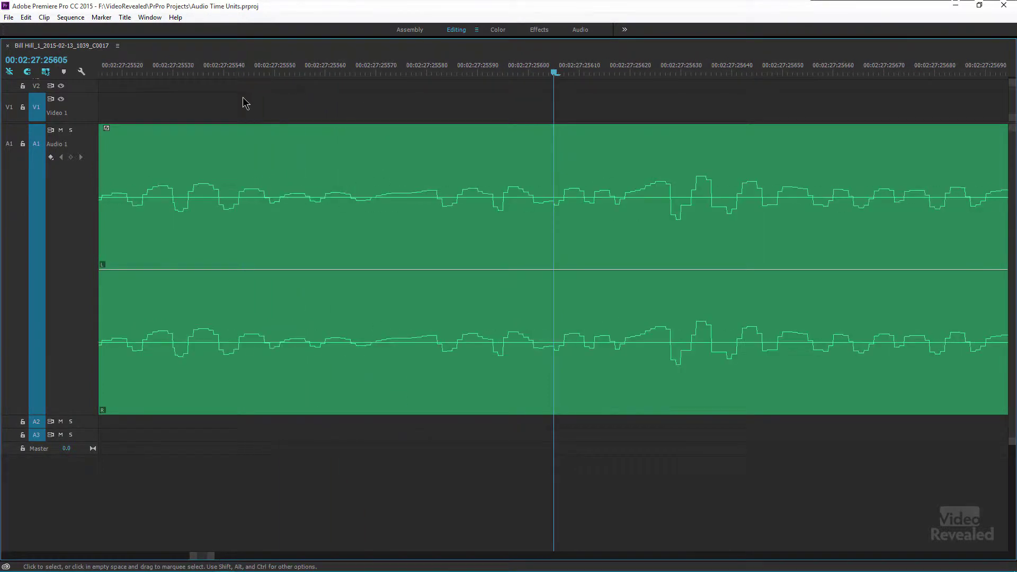
# Step: Add four volume keyframes to the green clip, two close together before the click's peak and two after it
pyautogui.press('-')
pyautogui.press('-')
pyautogui.press('-')
pyautogui.press('-')
pyautogui.press('-')
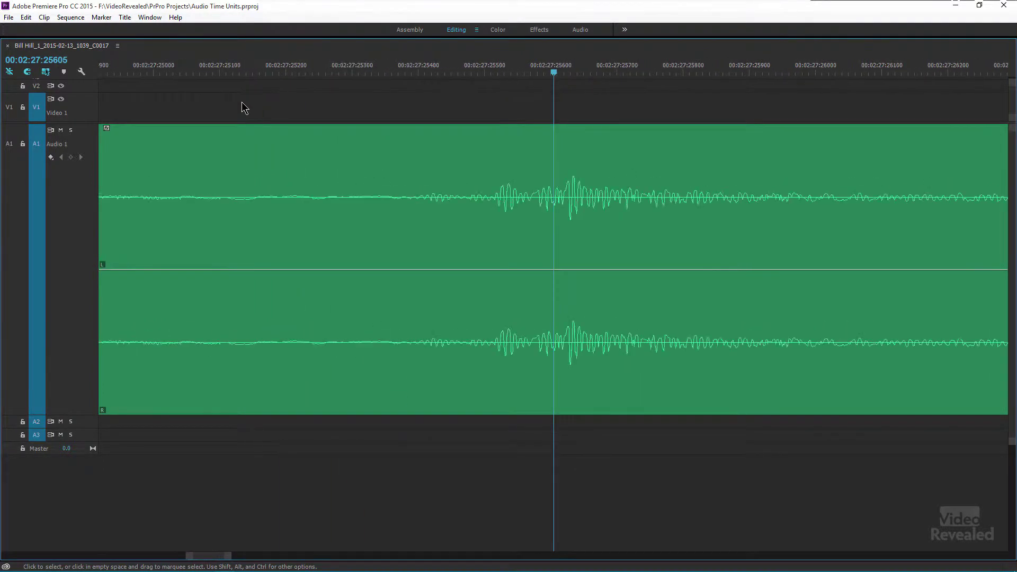
pyautogui.press('=')
pyautogui.press('=')
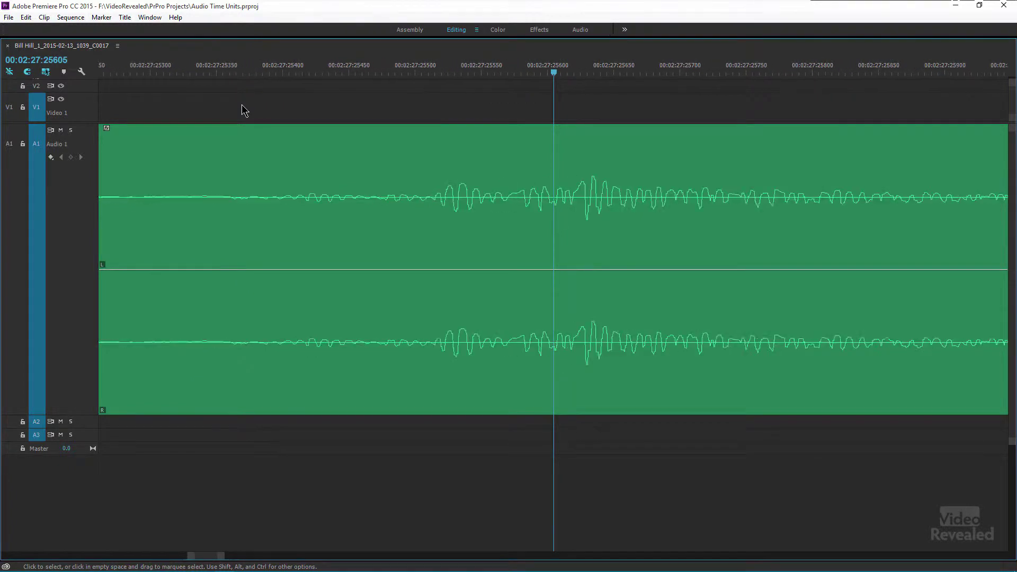
pyautogui.press('ctrl')
pyautogui.keyDown('ctrl'); pyautogui.click(513, 274); pyautogui.keyUp('ctrl')
pyautogui.keyDown('ctrl'); pyautogui.click(524, 270); pyautogui.keyUp('ctrl')
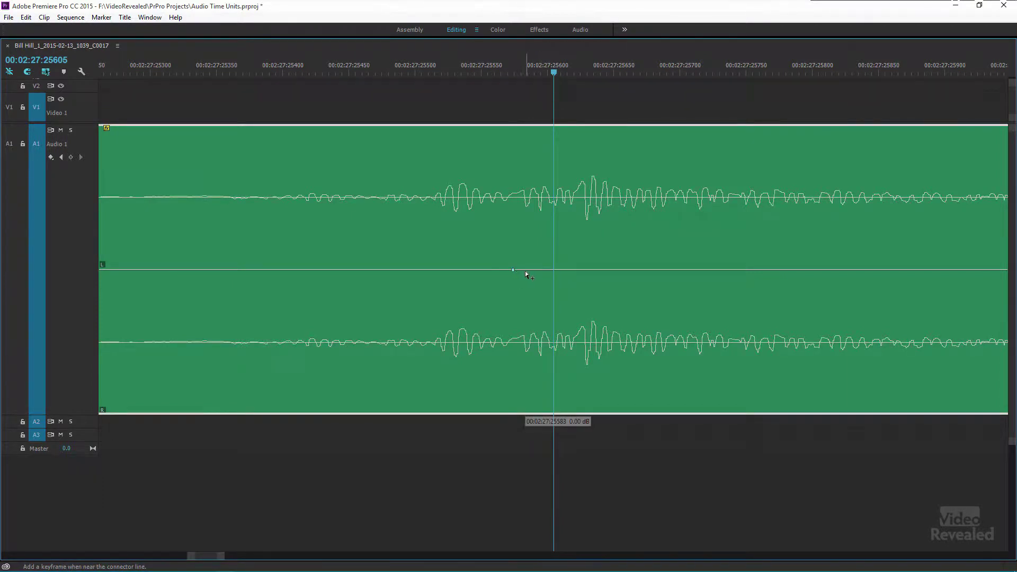
pyautogui.keyDown('ctrl'); pyautogui.click(801, 270); pyautogui.keyUp('ctrl')
pyautogui.keyDown('ctrl'); pyautogui.click(826, 270); pyautogui.keyUp('ctrl')
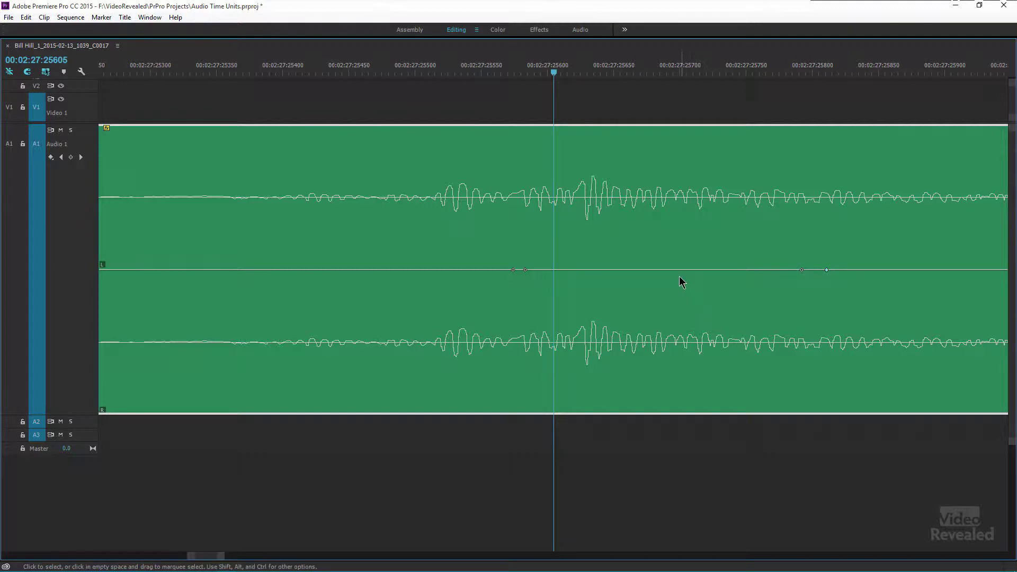
# Step: Pull the volume line between the two inner keyframes down to the clip's lower edge and check the narrow dip around the click
pyautogui.moveTo(672, 271); pyautogui.dragTo(672, 411)
pyautogui.press('-')
pyautogui.press('-')
pyautogui.press('-')
pyautogui.press('-')
pyautogui.press('-')
pyautogui.press('-')
pyautogui.press('-')
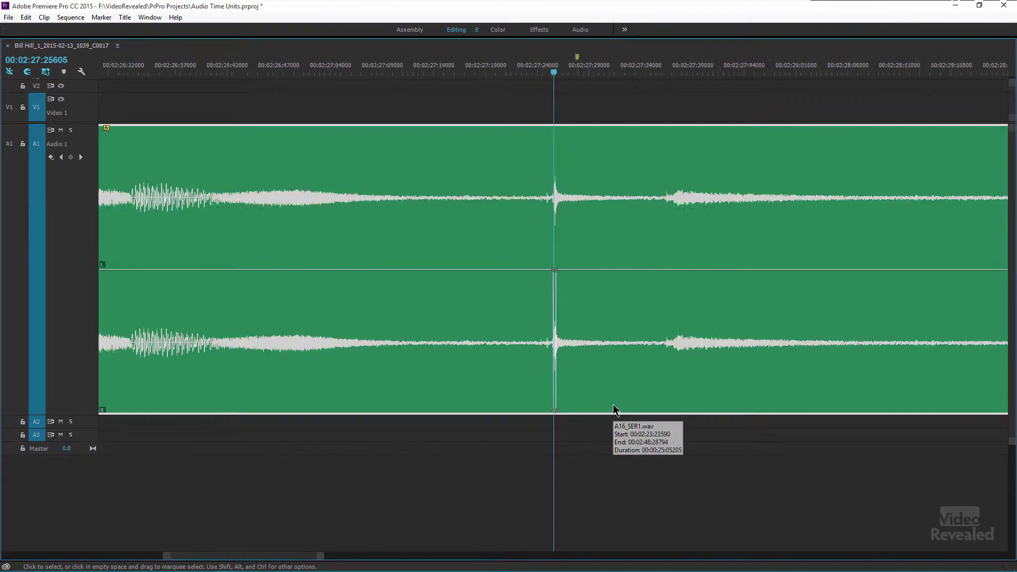
pyautogui.press('-')
pyautogui.press('-')
pyautogui.press('-')
pyautogui.press('=')
pyautogui.press('=')
pyautogui.press('=')
pyautogui.press('=')
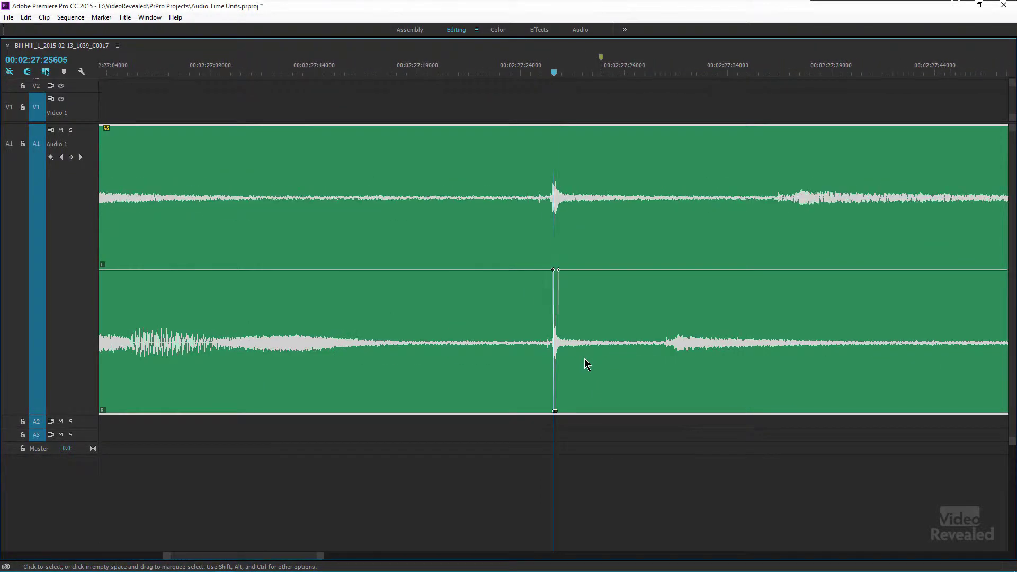
# Step: Turn off Show Audio Time Units and try stepping the playhead by frames around the keyframed dip
pyautogui.click(117, 45)
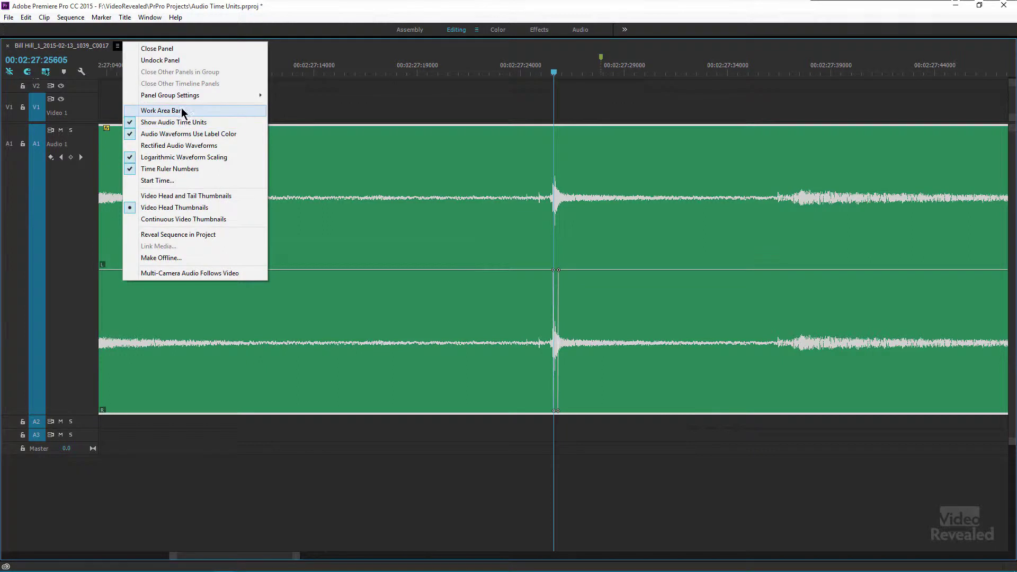
pyautogui.click(203, 124)
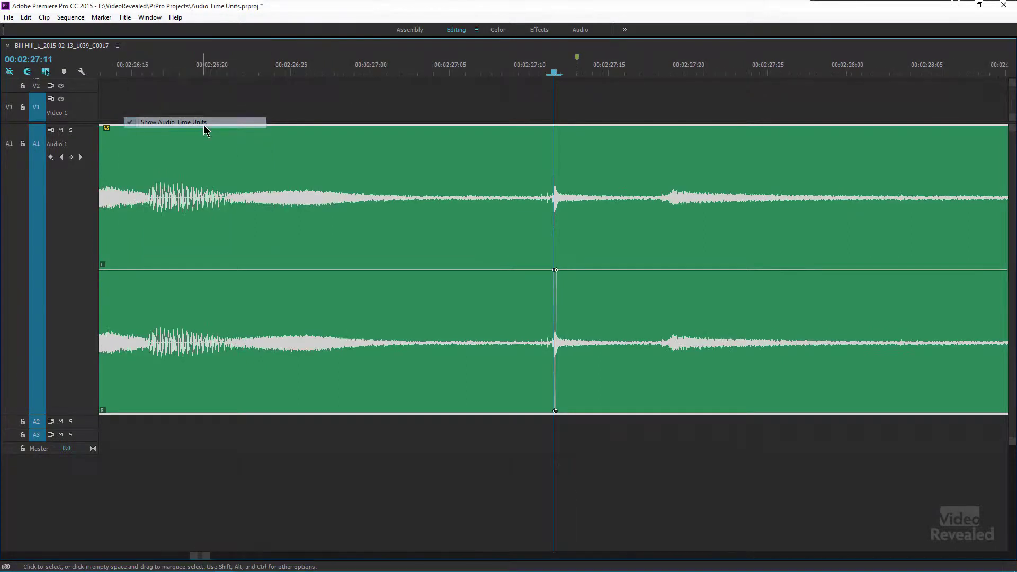
pyautogui.click(547, 74)
pyautogui.click(561, 78)
pyautogui.moveTo(564, 72)
pyautogui.mouseDown()
pyautogui.moveTo(535, 77)
pyautogui.moveTo(567, 79)
pyautogui.mouseUp()
pyautogui.press('Left')
pyautogui.press('Left')
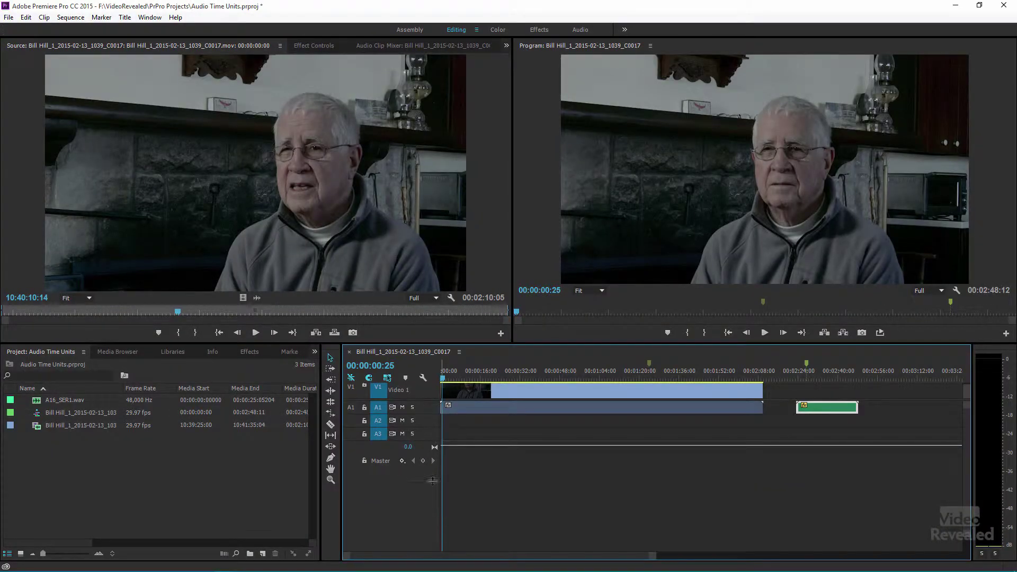
# Step: Enlarge the timeline's video track area and examine the frame spacing around 00:00:00:25 before showing the whole sequence
pyautogui.moveTo(433, 400); pyautogui.dragTo(433, 481)
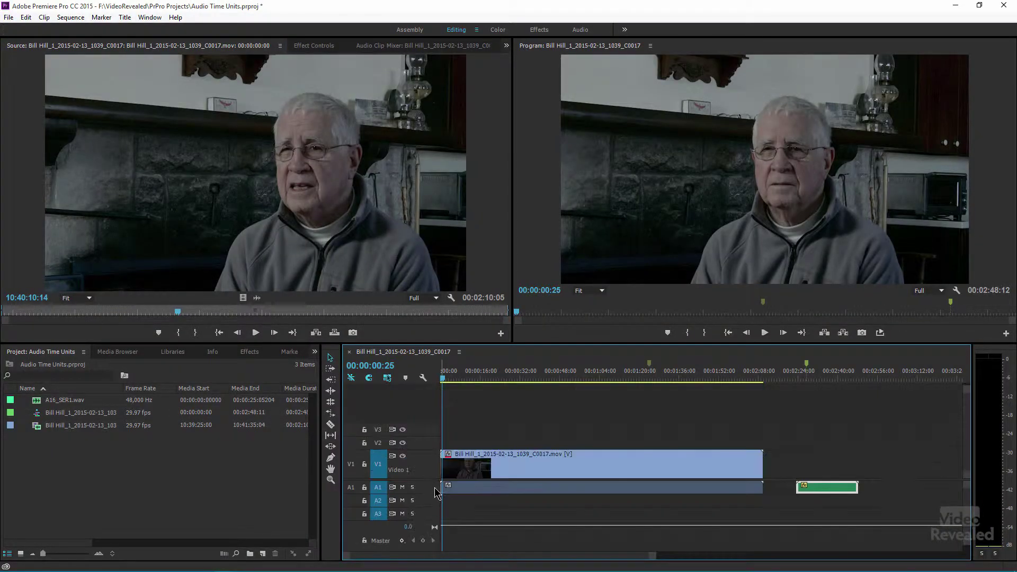
pyautogui.press('=')
pyautogui.press('=')
pyautogui.press('=')
pyautogui.press('=')
pyautogui.press('=')
pyautogui.press('=')
pyautogui.press('=')
pyautogui.press('=')
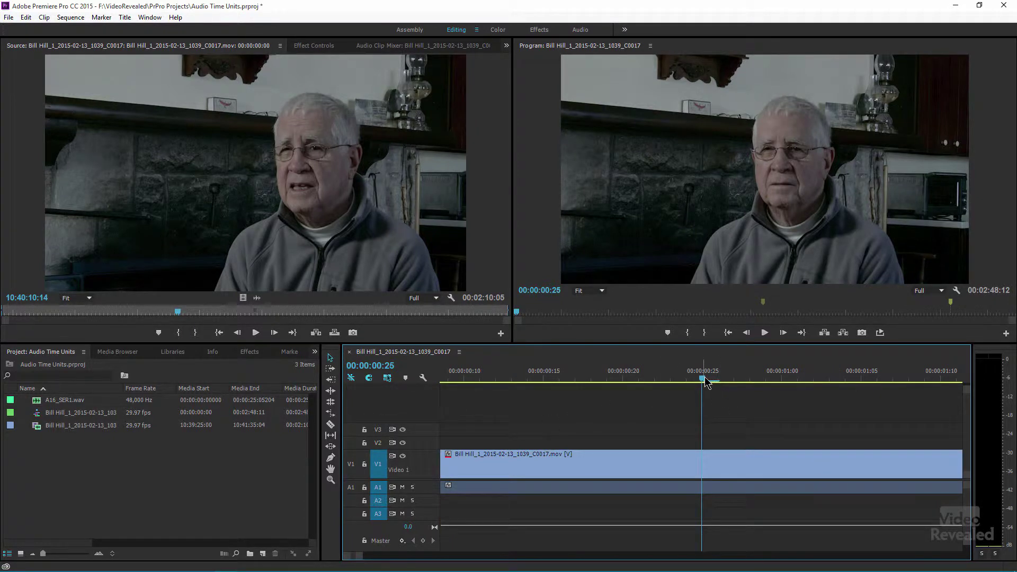
pyautogui.press('\\')
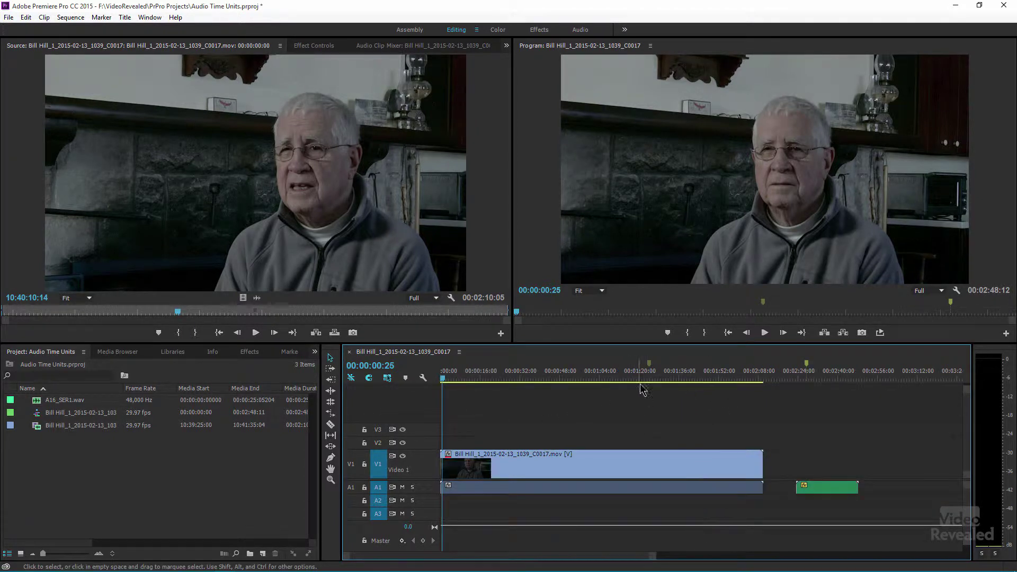
# Step: Play the interview clip from just before the first sequence marker, at about 00:01:17
pyautogui.click(636, 375)
pyautogui.moveTo(636, 375); pyautogui.dragTo(631, 377)
pyautogui.press('space')
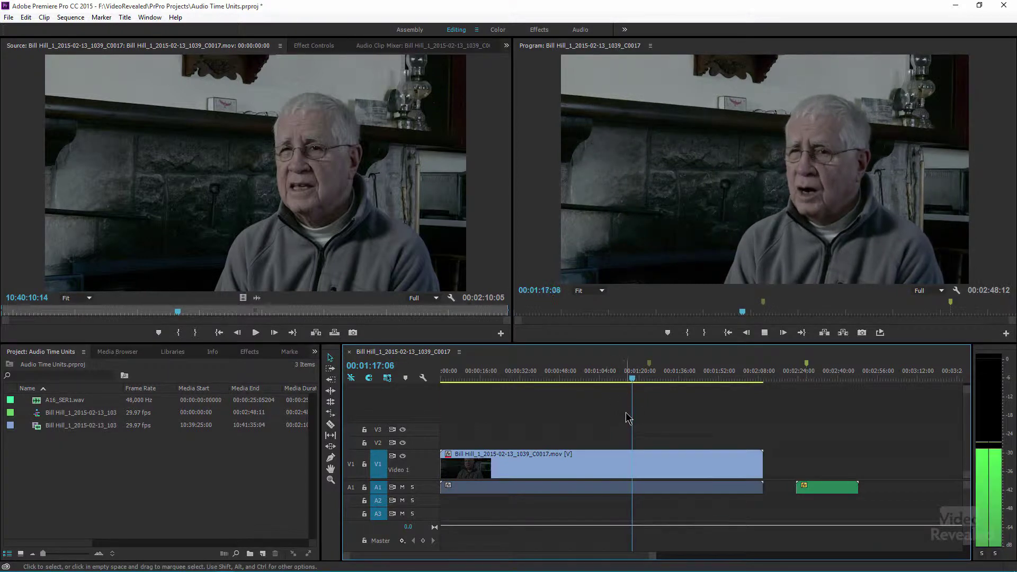
# Step: Zoom in on the first sequence marker near 00:01:24:00 and expand track A1 to display the interview's audio waveform
pyautogui.click(649, 377)
pyautogui.press('=')
pyautogui.press('=')
pyautogui.press('=')
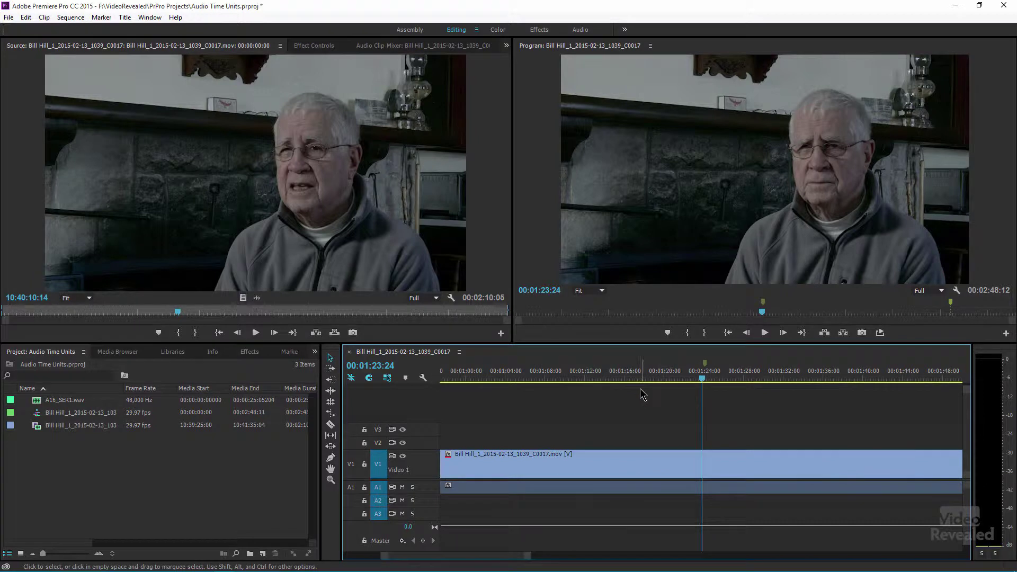
pyautogui.doubleClick(428, 487)
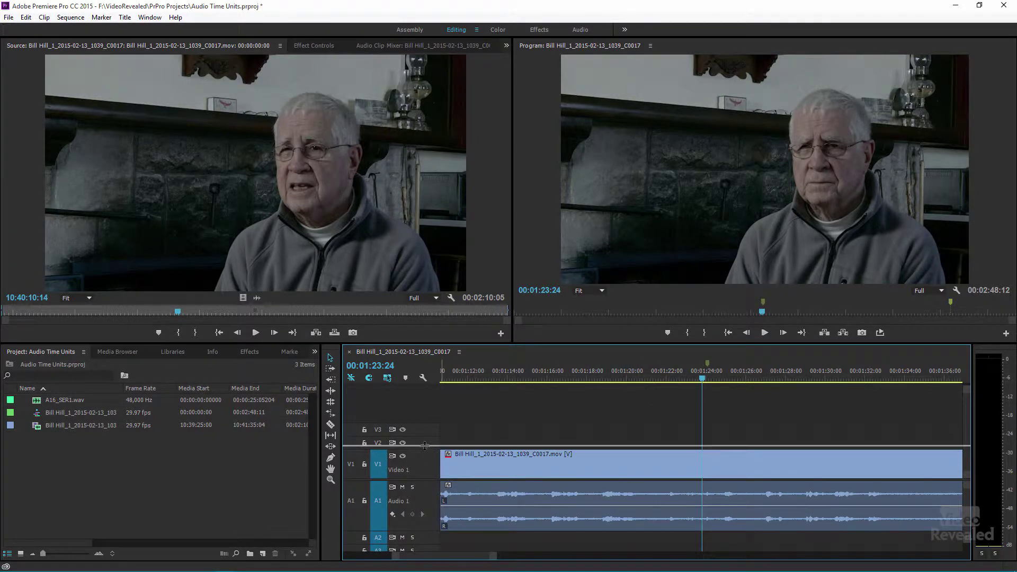
pyautogui.scroll(-2, 425, 446)
# Step: Play the interview audio across the first marker and enlarge the A1 waveform further
pyautogui.moveTo(700, 381); pyautogui.dragTo(680, 379)
pyautogui.press('space')
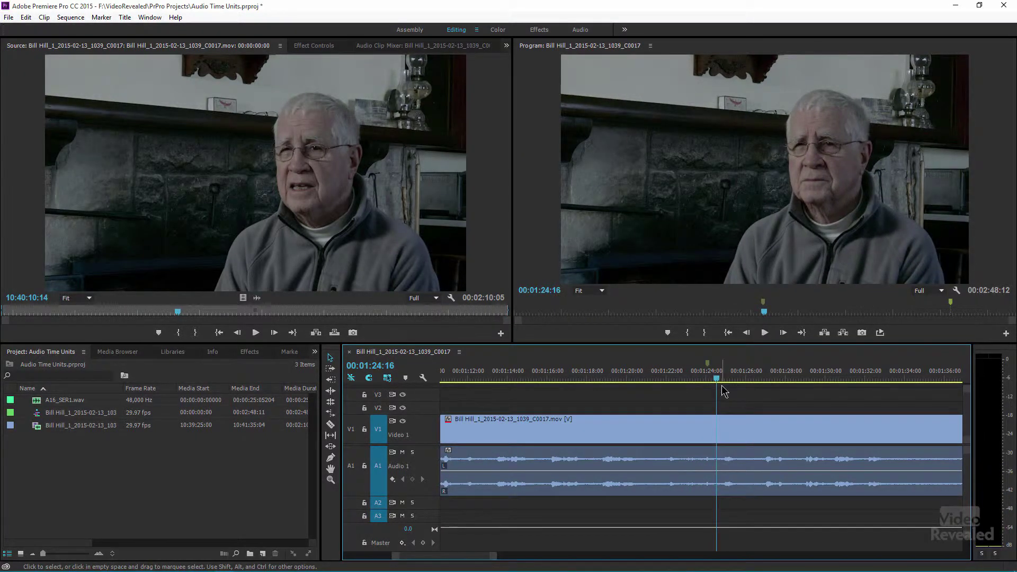
pyautogui.click(705, 378)
pyautogui.moveTo(707, 378); pyautogui.dragTo(714, 380)
pyautogui.press('=')
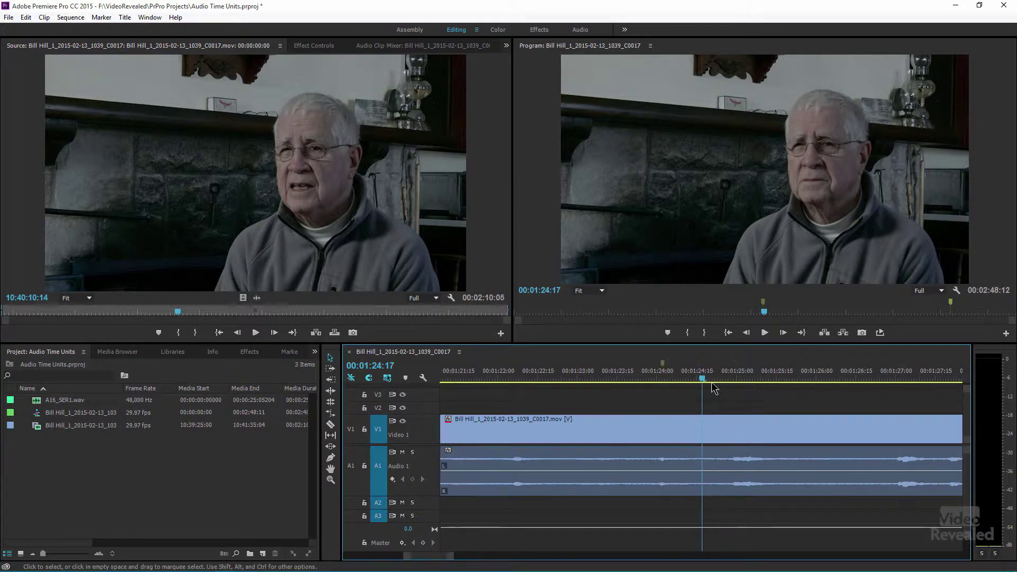
pyautogui.doubleClick(428, 460)
# Step: Replay and step through the interview audio around the first marker to locate the unwanted noise
pyautogui.click(672, 379)
pyautogui.press('Right')
pyautogui.press('Right')
pyautogui.press('Right')
pyautogui.press('Right')
pyautogui.press('Right')
pyautogui.press('Right')
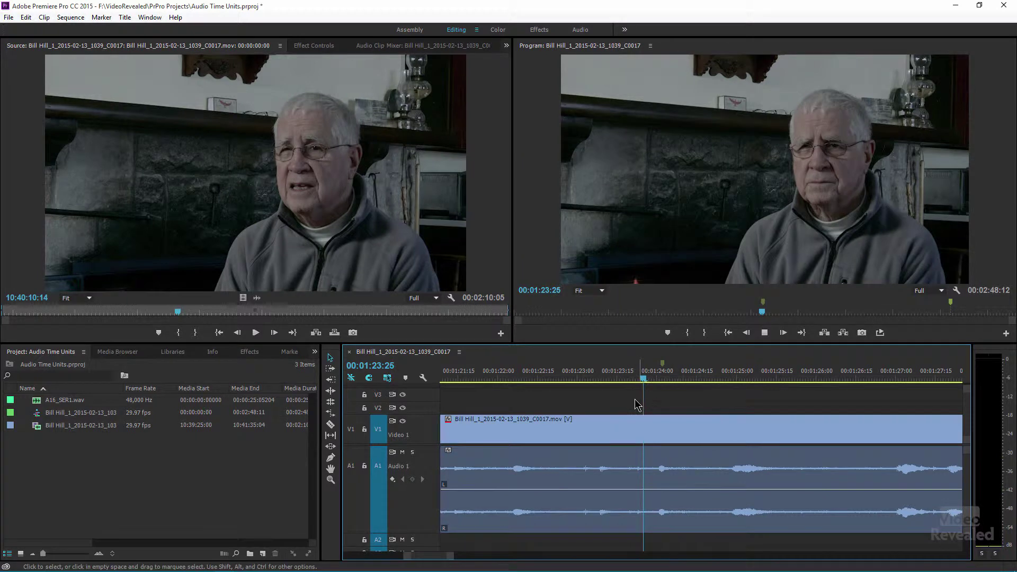
pyautogui.press('Left')
pyautogui.press('Left')
pyautogui.press('Left')
pyautogui.press('Left')
pyautogui.press('Left')
pyautogui.press('Left')
pyautogui.press('Left')
pyautogui.press('Left')
pyautogui.press('Left')
pyautogui.press('Left')
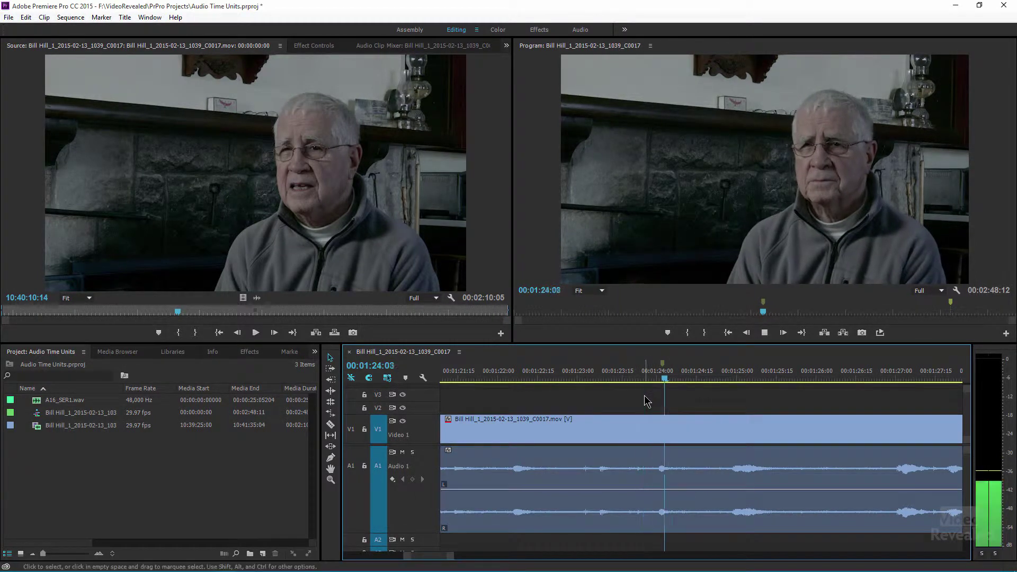
pyautogui.press('Left')
pyautogui.press('Left')
pyautogui.press('Left')
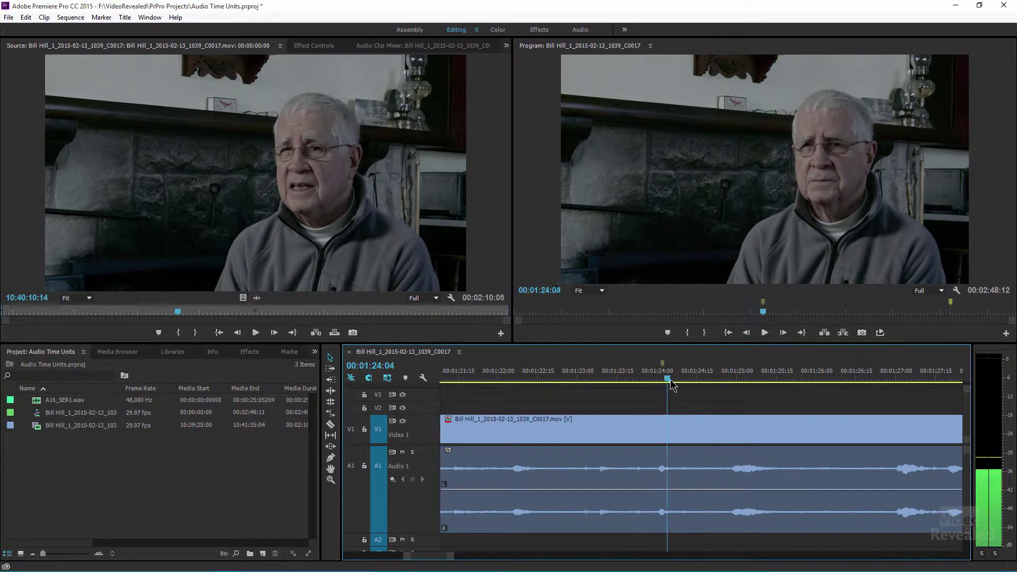
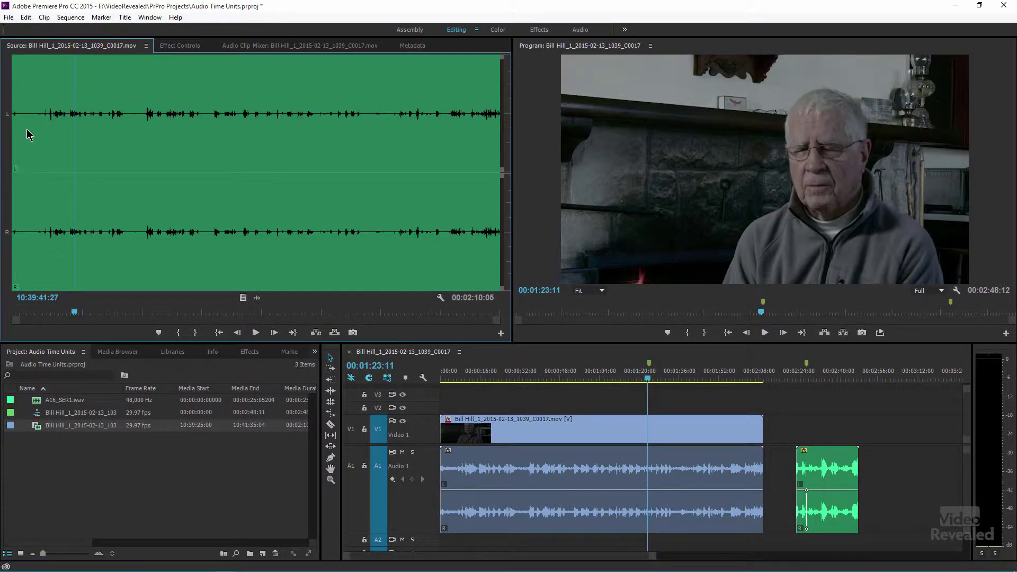
# Step: Find a quiet passage in the source clip's audio and mark it from In 10:39:31:09 to Out 10:39:31:19
pyautogui.moveTo(26, 127); pyautogui.dragTo(28, 127)
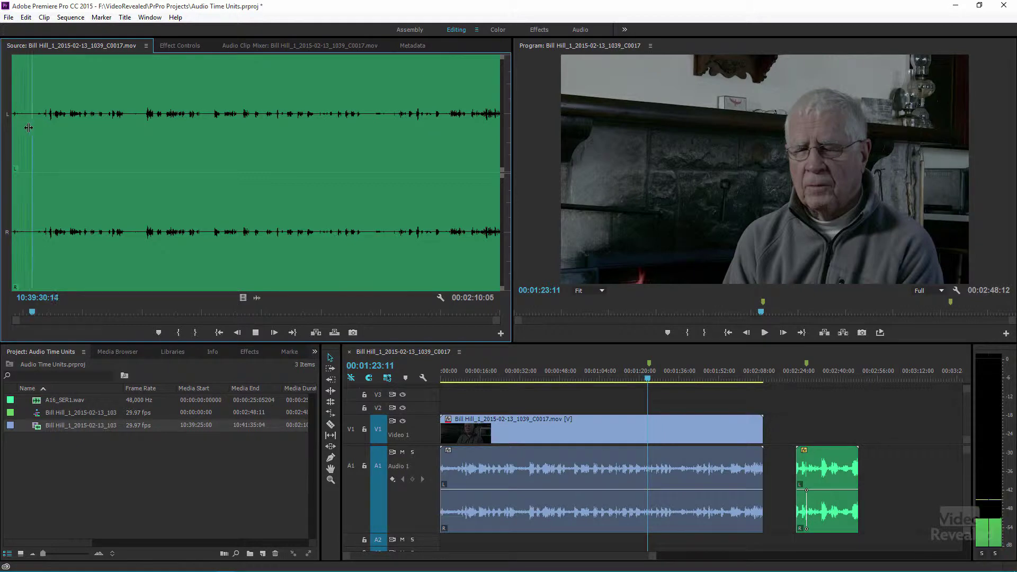
pyautogui.press('space')
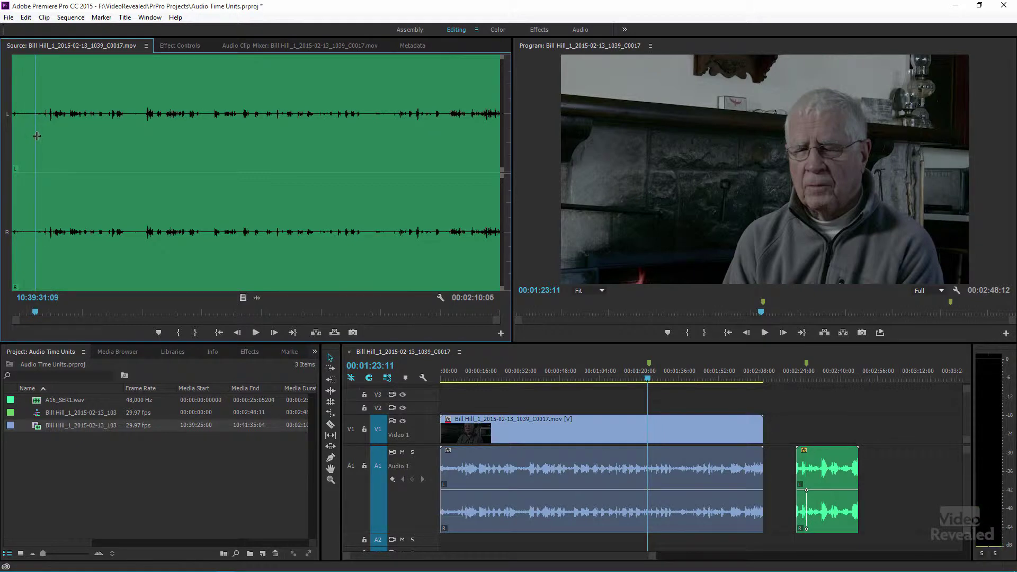
pyautogui.press('i')
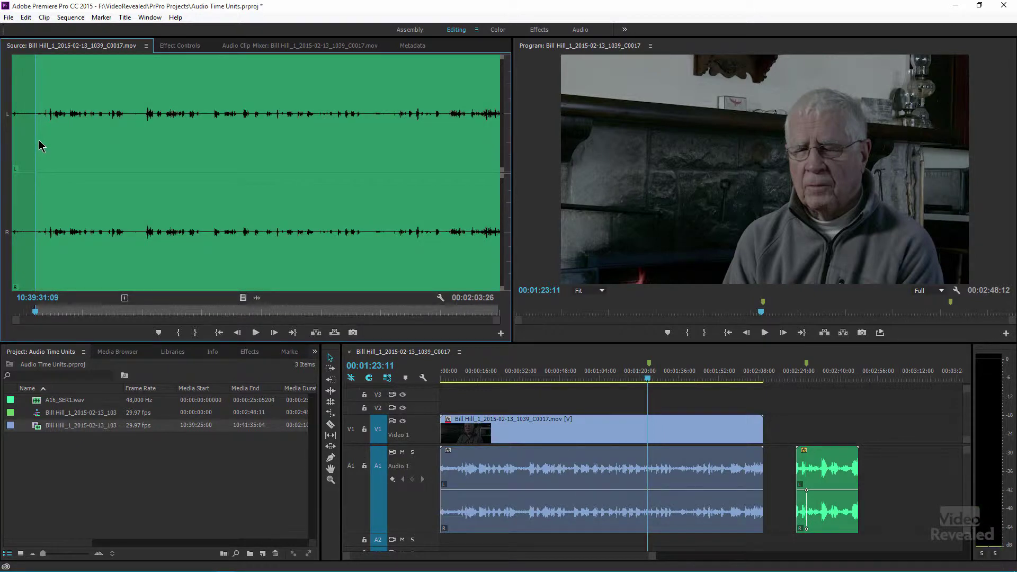
pyautogui.moveTo(38, 140); pyautogui.dragTo(36, 140)
pyautogui.press('o')
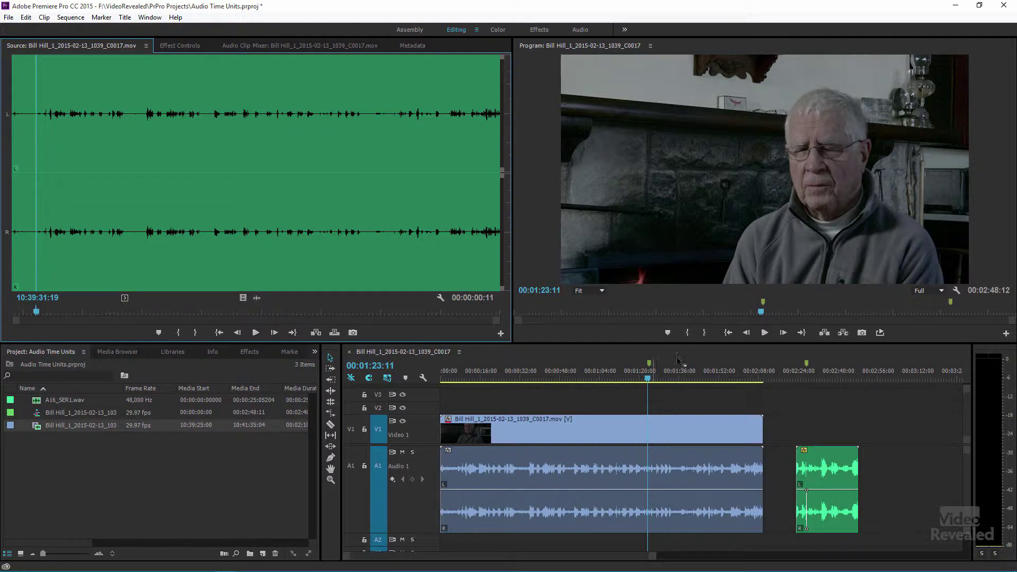
# Step: Zoom in on the sequence before the first marker, play that passage and park the playhead at 00:01:23:06
pyautogui.click(646, 352)
pyautogui.press('=')
pyautogui.press('=')
pyautogui.press('=')
pyautogui.press('=')
pyautogui.press('=')
pyautogui.press('=')
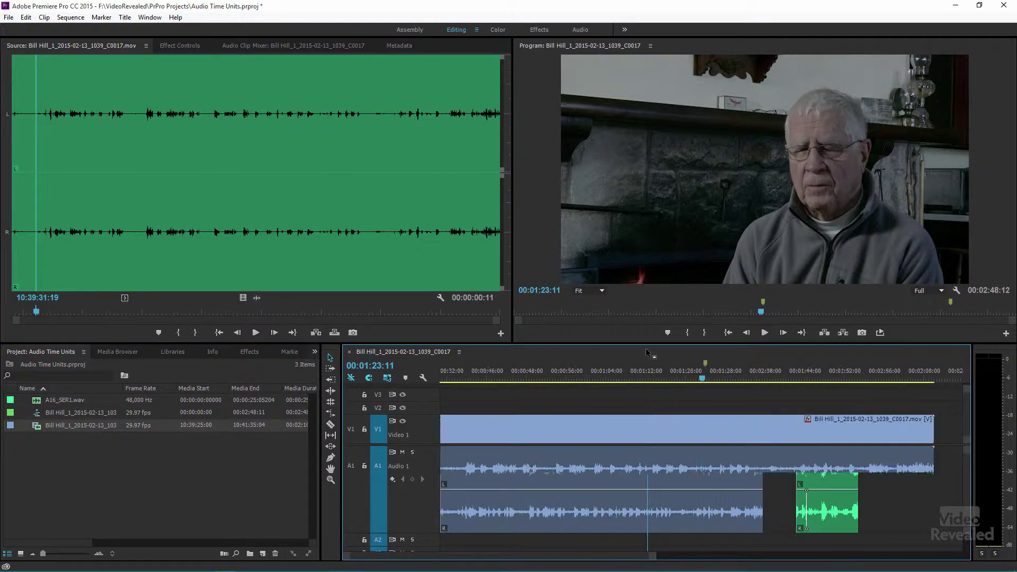
pyautogui.moveTo(702, 378)
pyautogui.mouseDown()
pyautogui.moveTo(660, 382)
pyautogui.moveTo(699, 383)
pyautogui.mouseUp()
pyautogui.press('space')
pyautogui.press('space')
pyautogui.press('Left')
pyautogui.press('Left')
pyautogui.press('Left')
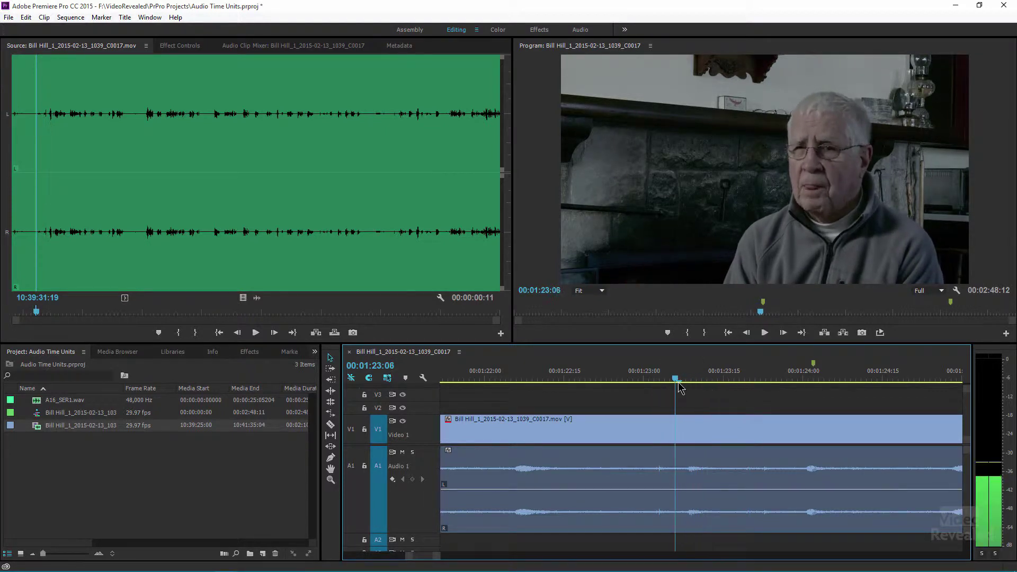
# Step: Try overwriting A1 at 00:01:23:06 with only the marked source audio, play across the patch, and undo it
pyautogui.click(257, 296)
pyautogui.moveTo(352, 336); pyautogui.dragTo(680, 471)
pyautogui.moveTo(572, 378); pyautogui.dragTo(484, 378)
pyautogui.press('space')
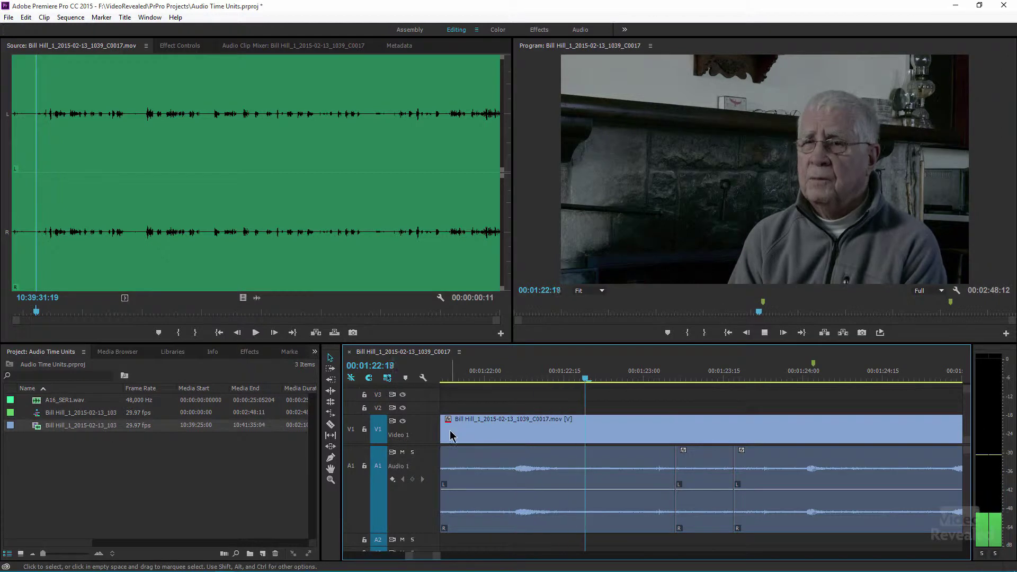
pyautogui.click(531, 377)
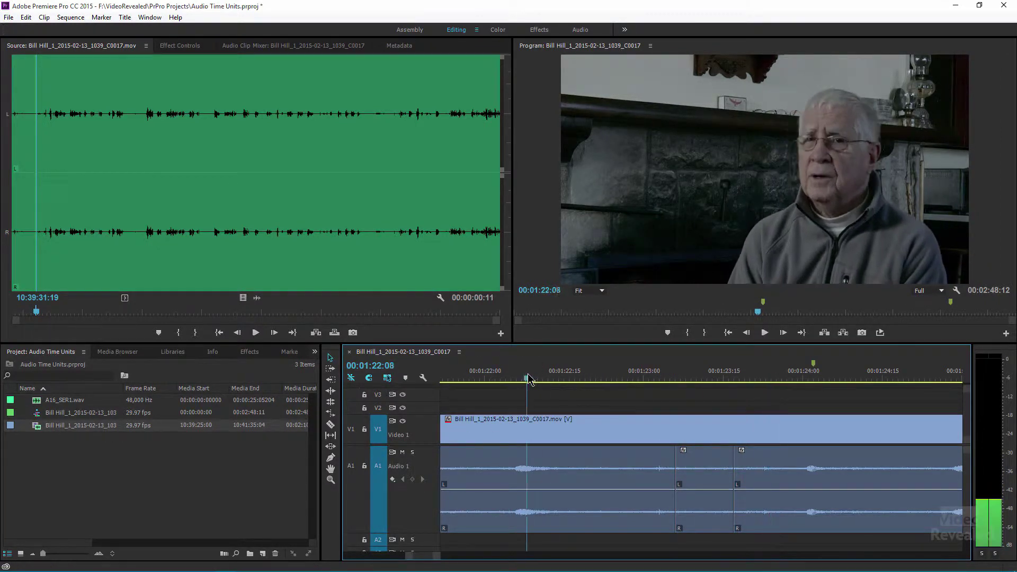
pyautogui.press('space')
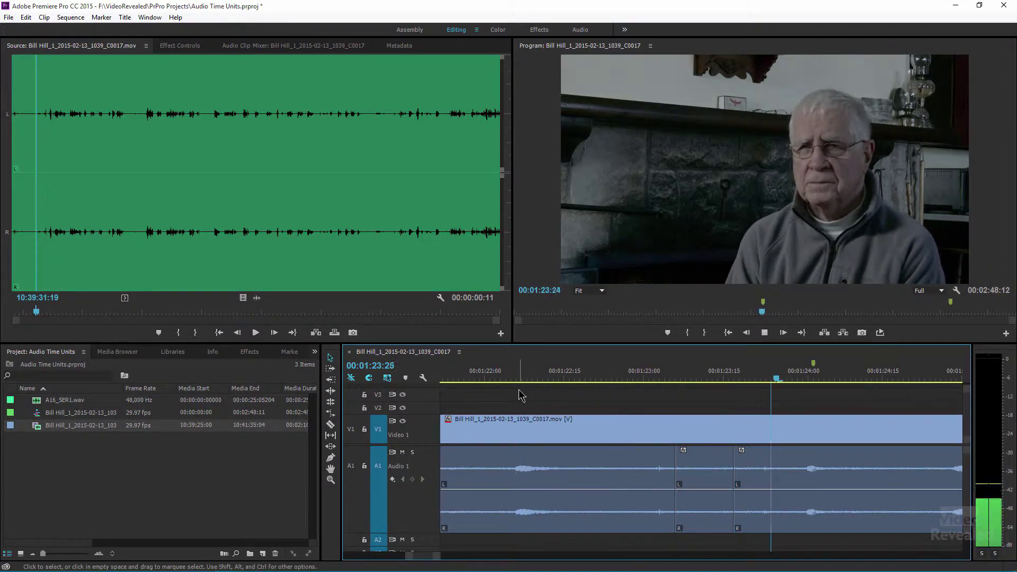
pyautogui.press('space')
pyautogui.hotkey('ctrl', 'z')
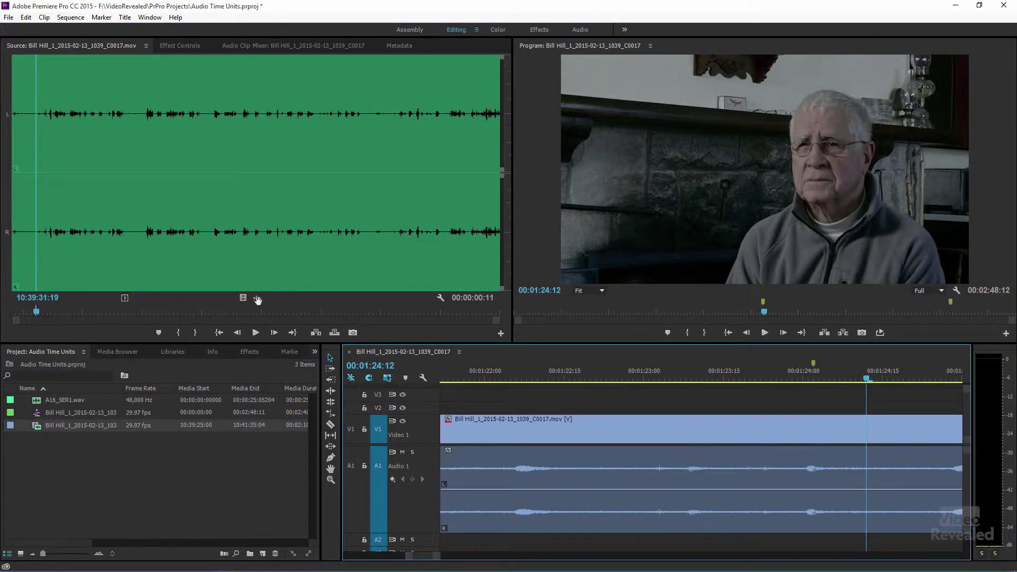
# Step: Overwrite the noise at the first marker on A1 with only the marked source audio, starting at 00:01:23:29
pyautogui.moveTo(259, 299); pyautogui.dragTo(810, 408)
pyautogui.moveTo(820, 372); pyautogui.dragTo(740, 374)
pyautogui.scroll(-6, 771, 430)
# Step: Play the patched passage around the first marker several times to check how the inserted audio blends in
pyautogui.moveTo(479, 374); pyautogui.dragTo(433, 380)
pyautogui.press('space')
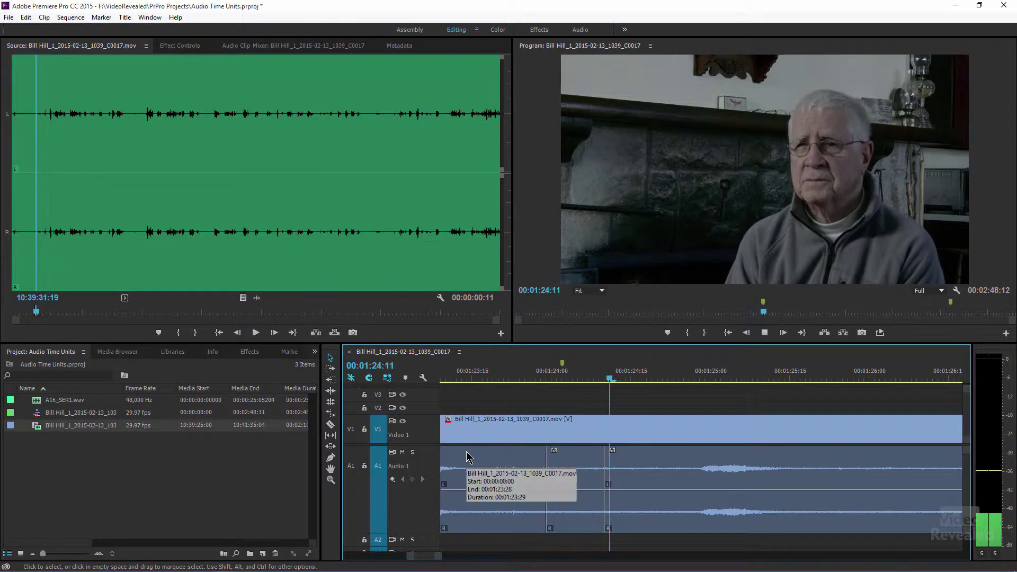
pyautogui.press('space')
pyautogui.press('Right')
pyautogui.press('Right')
pyautogui.press('Right')
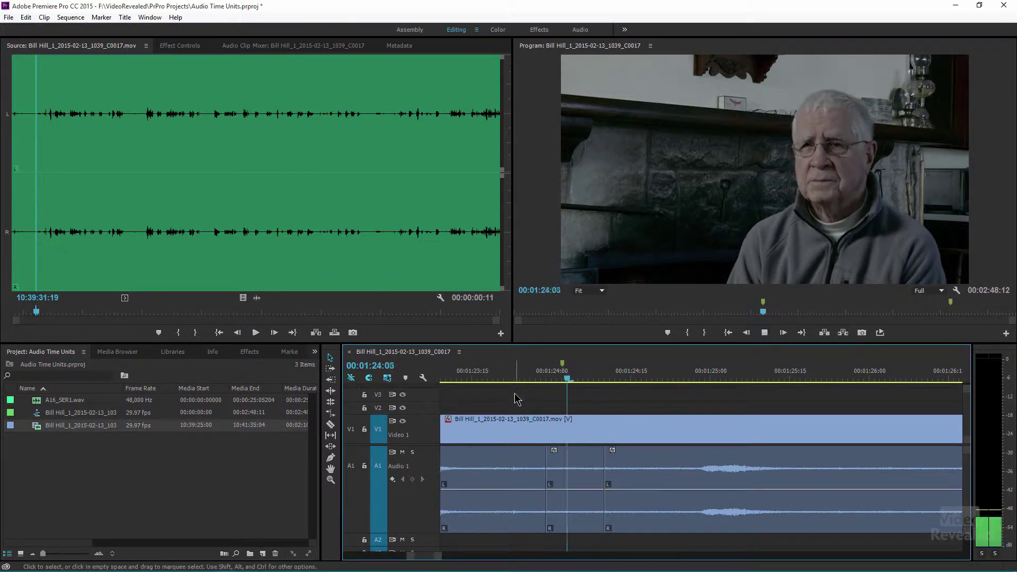
pyautogui.hotkey('shift', 'k')
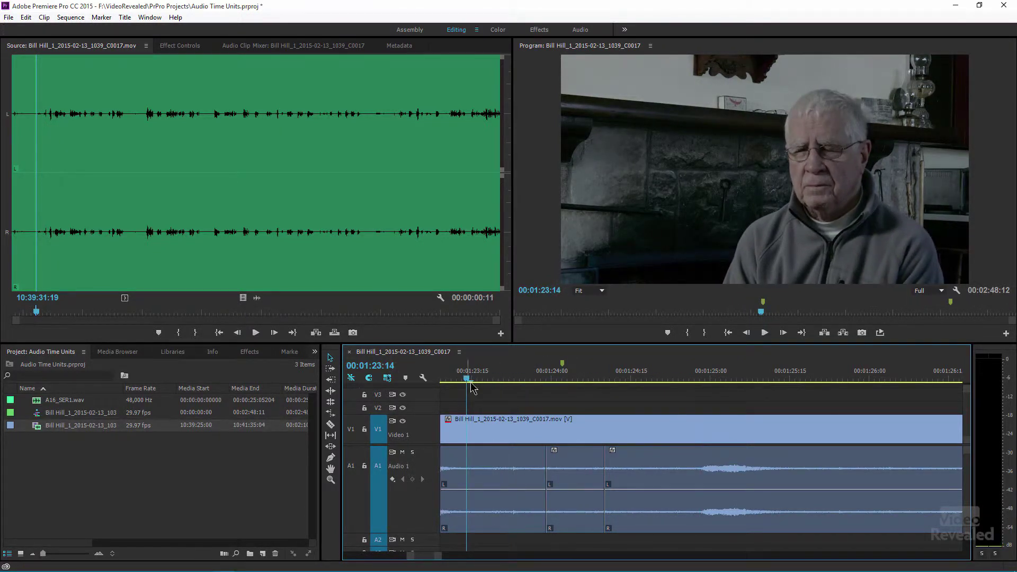